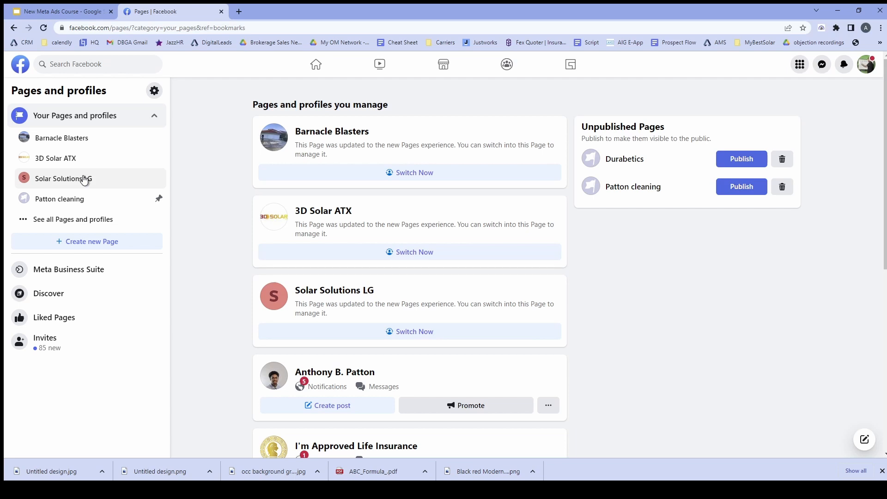
# Step: Start creating a new Facebook Page from the Pages and profiles list
pyautogui.click(107, 245)
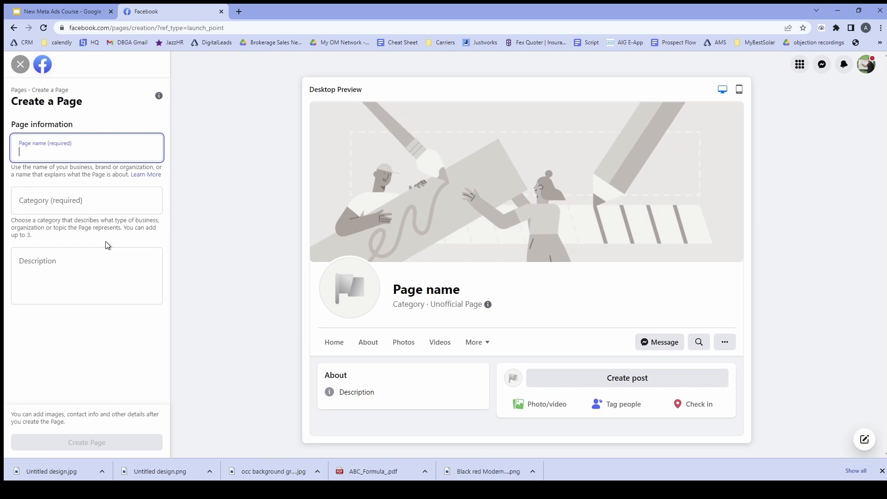
# Step: Name the new Page 'Example Insurance' and set its category to Insurance Broker
pyautogui.write('E')
pyautogui.press('BackSpace')
pyautogui.write('Ex')
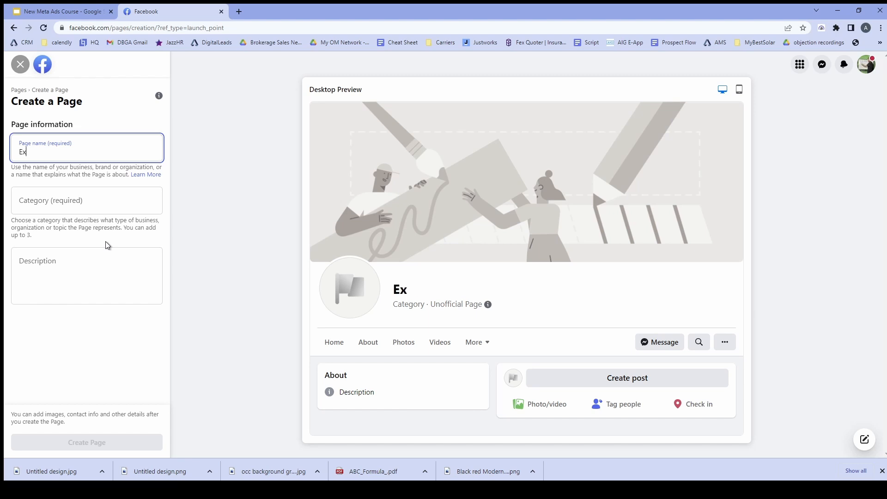
pyautogui.write('ample Insurance')
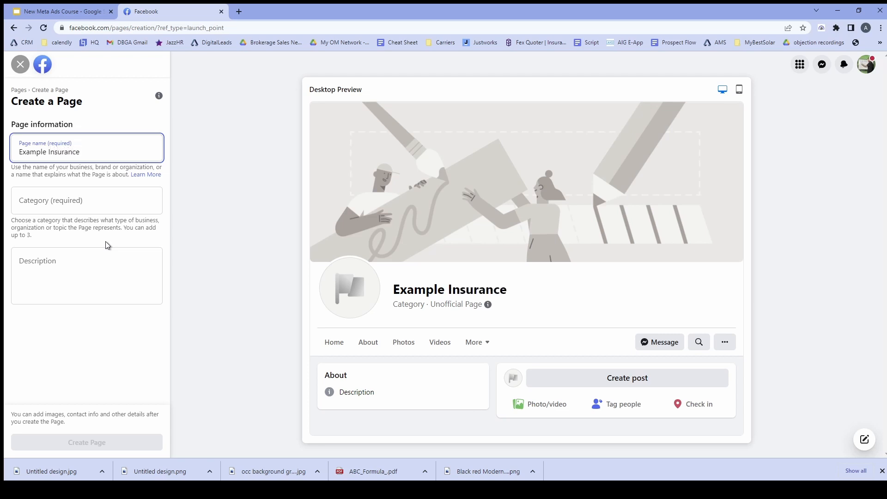
pyautogui.click(115, 205)
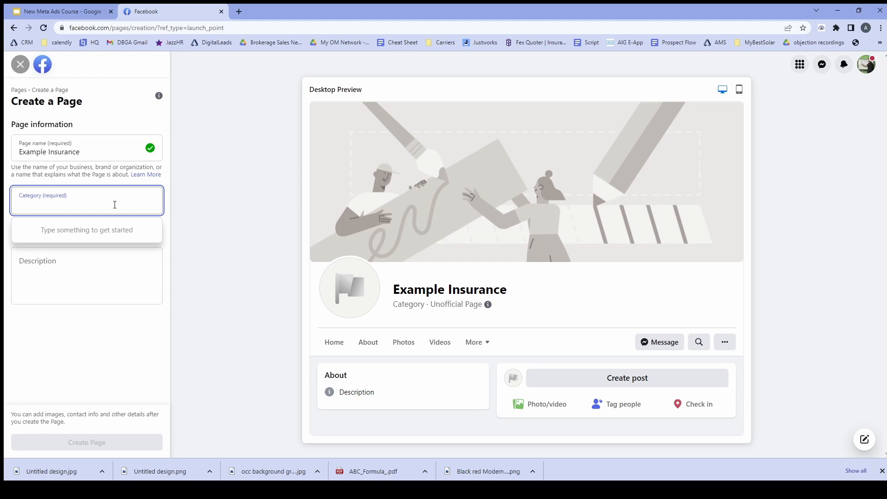
pyautogui.write('insuran')
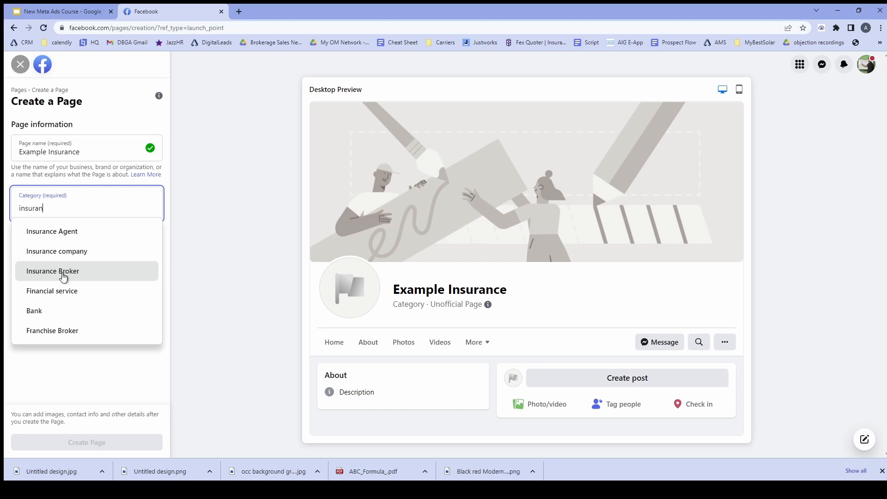
pyautogui.click(63, 275)
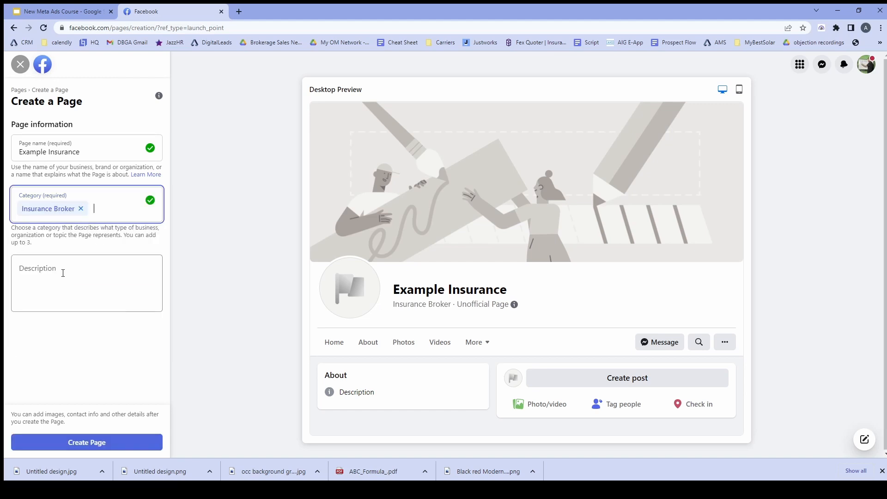
# Step: Add the description 'Final Expense plans that fit your needs and budget' and create the Page
pyautogui.click(62, 273)
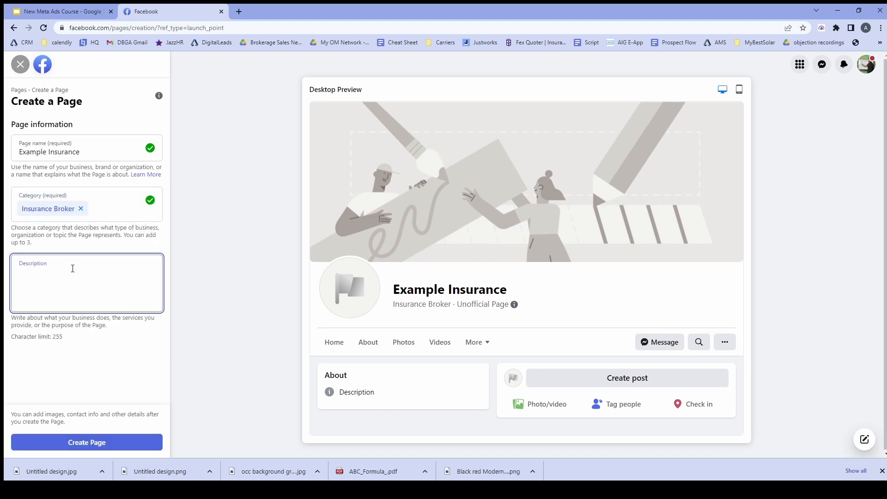
pyautogui.write('Final Expense plans that fit your needs and budget')
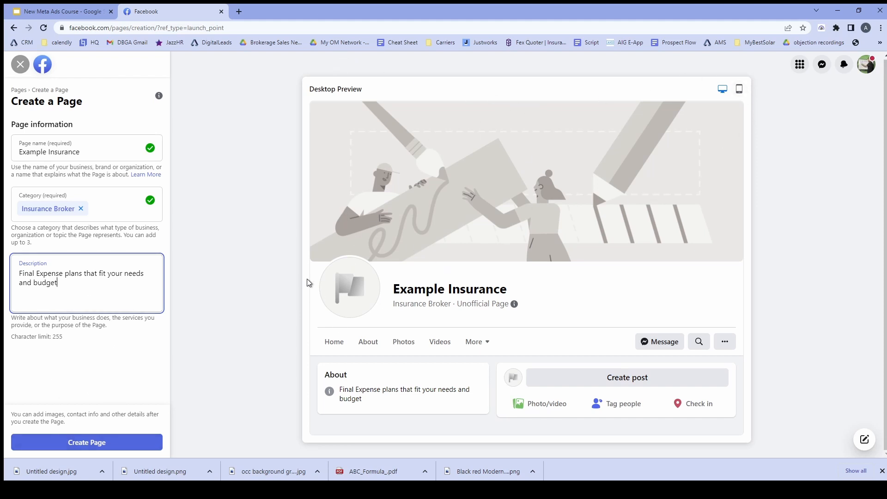
pyautogui.click(119, 443)
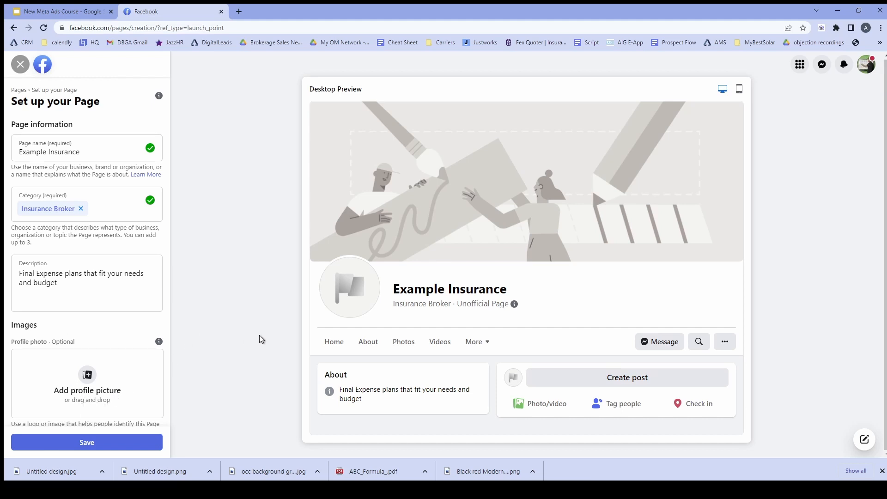
# Step: Save the Page setup to load the new Example Insurance Page
pyautogui.click(138, 445)
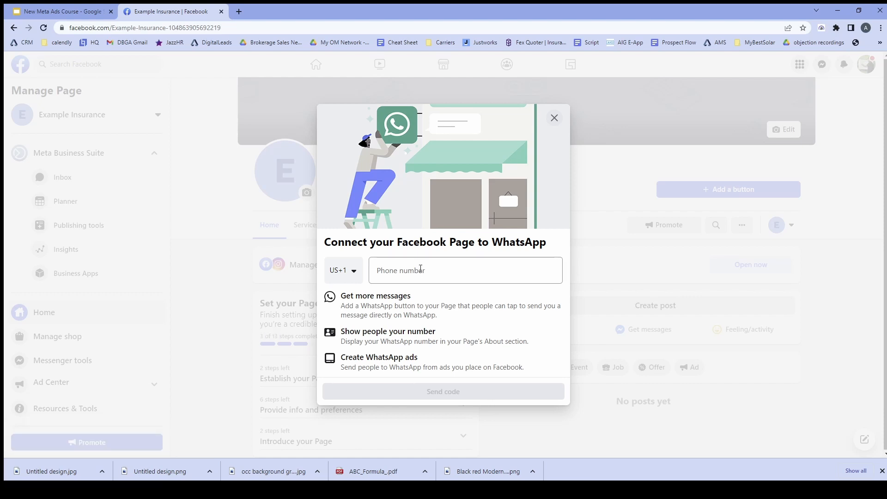
# Step: Send a WhatsApp code to the saved business phone number, then cancel the confirmation
pyautogui.click(420, 270)
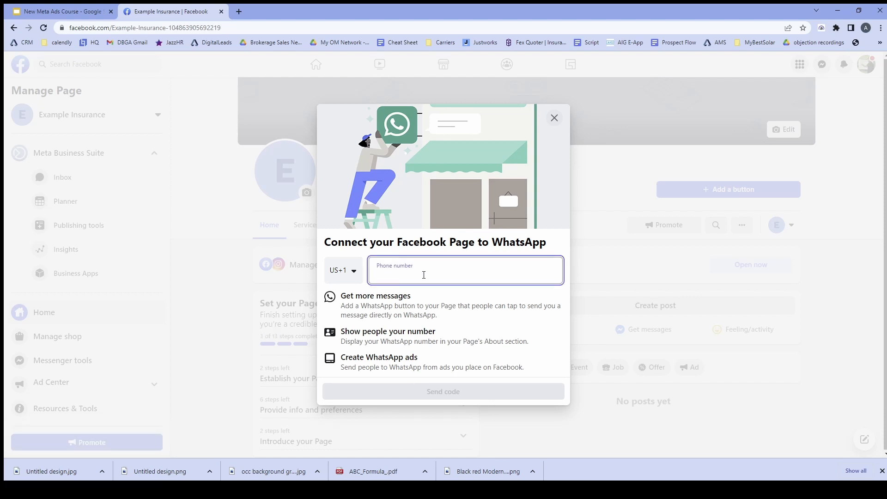
pyautogui.click(426, 297)
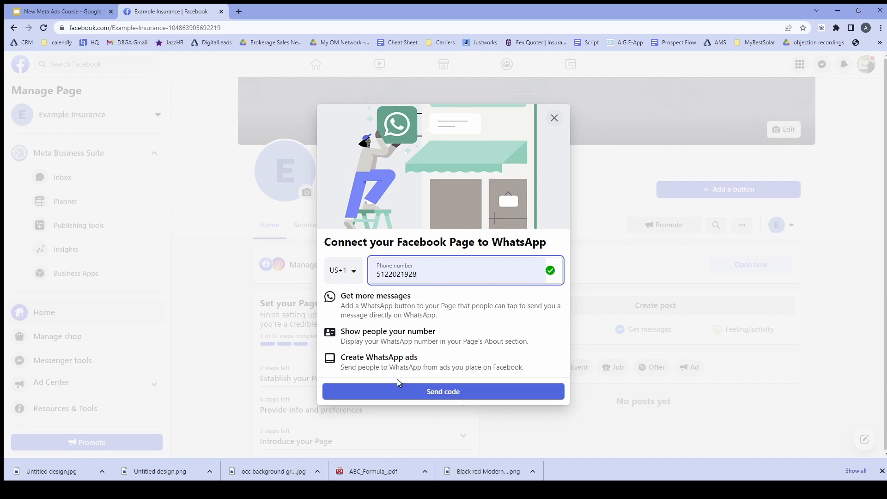
pyautogui.click(408, 393)
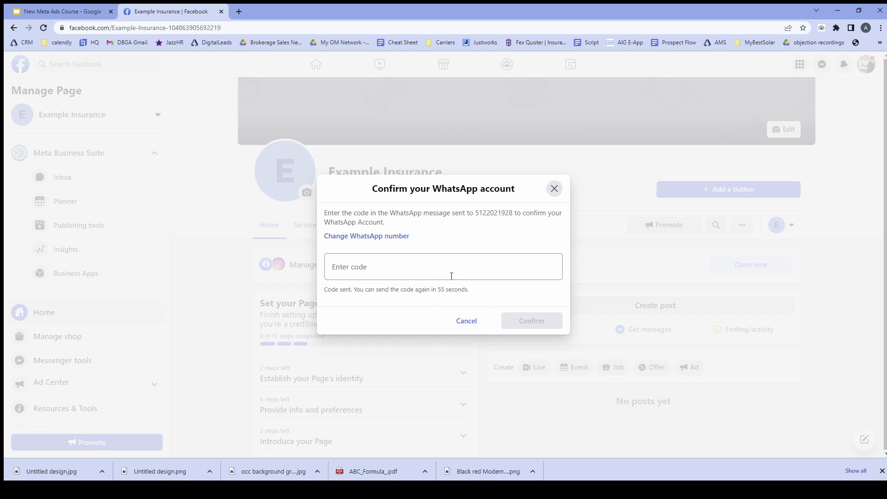
pyautogui.click(467, 320)
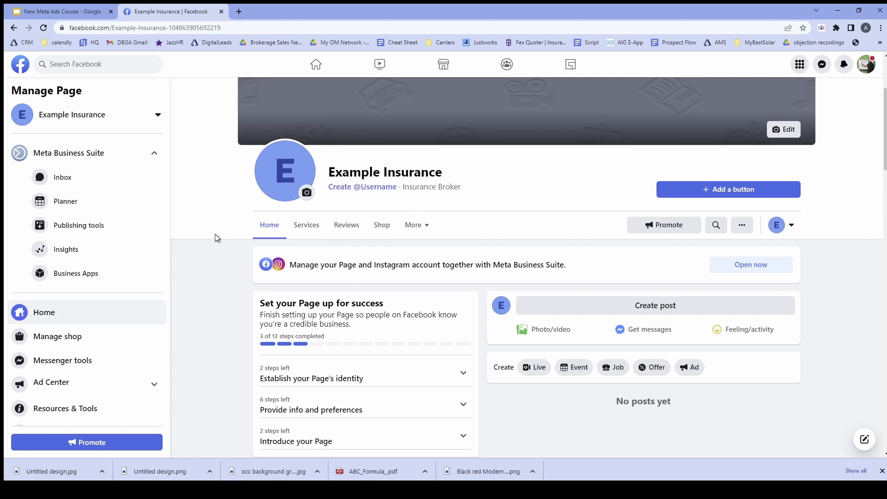
# Step: Expand the Establish your Page's identity and Provide info and preferences checklist sections
pyautogui.scroll(-1, 229, 287)
pyautogui.scroll(-1, 229, 287)
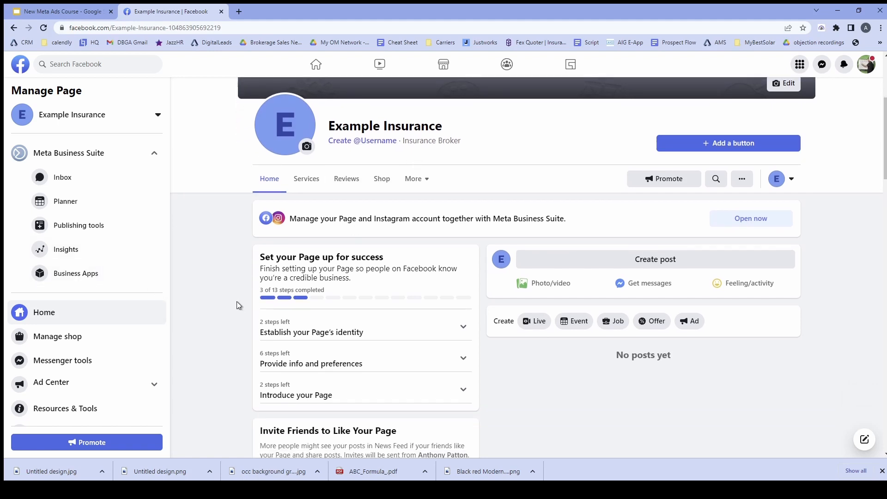
pyautogui.scroll(-1, 237, 301)
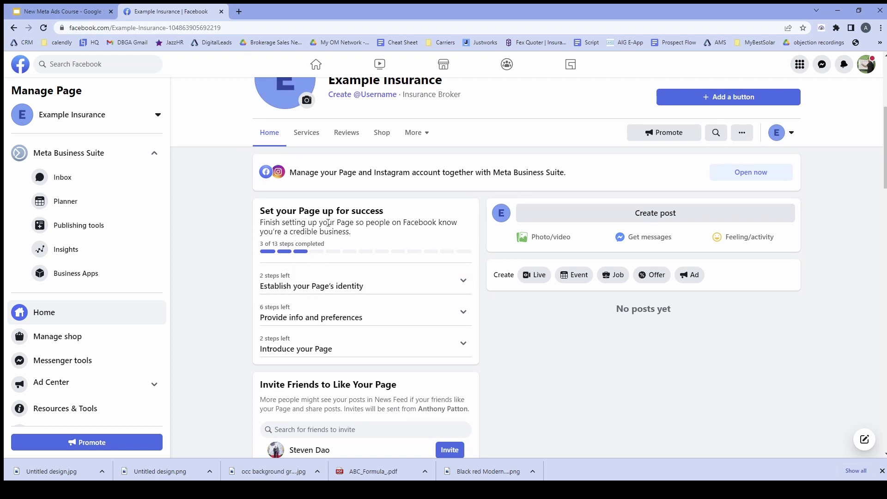
pyautogui.click(318, 283)
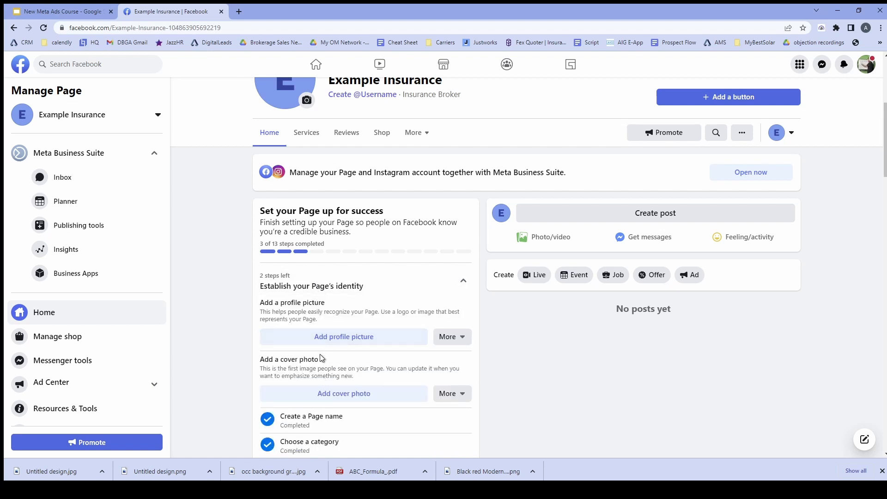
pyautogui.scroll(-1, 325, 358)
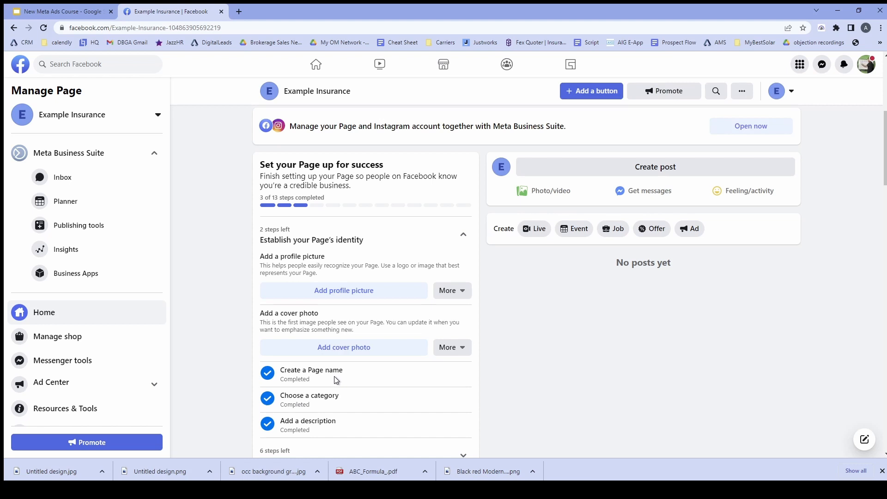
pyautogui.scroll(-2, 314, 392)
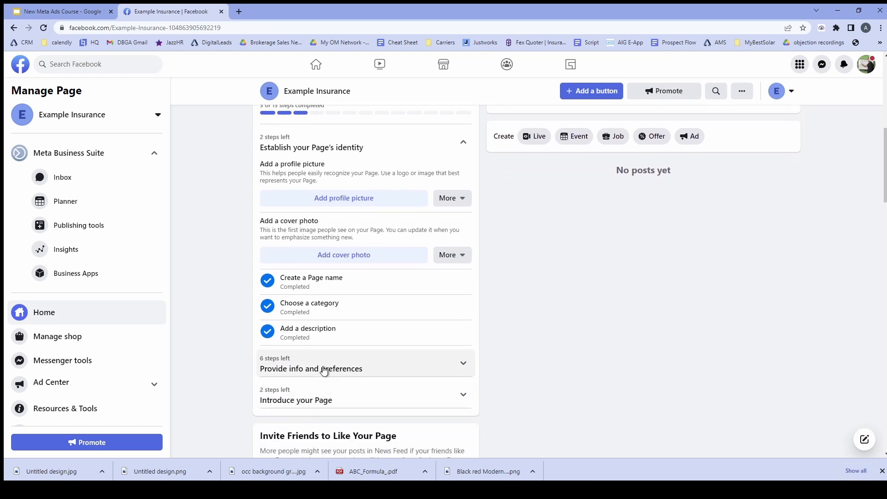
pyautogui.click(301, 369)
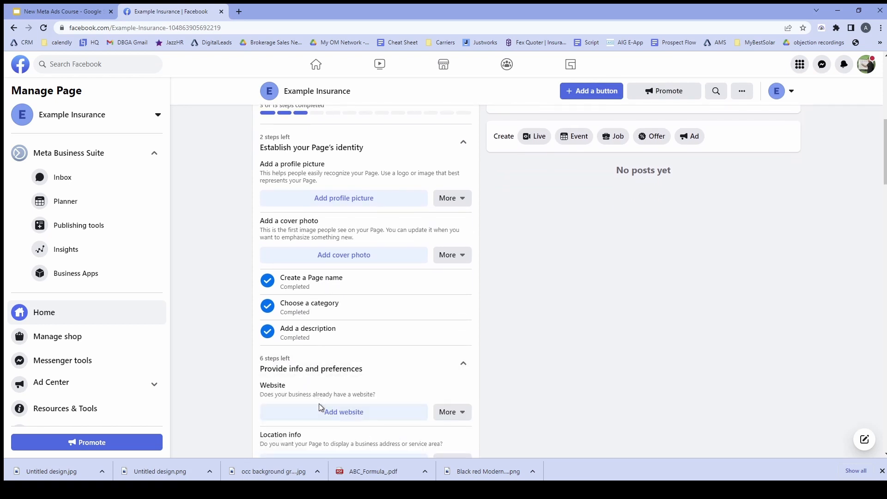
pyautogui.scroll(-1, 346, 413)
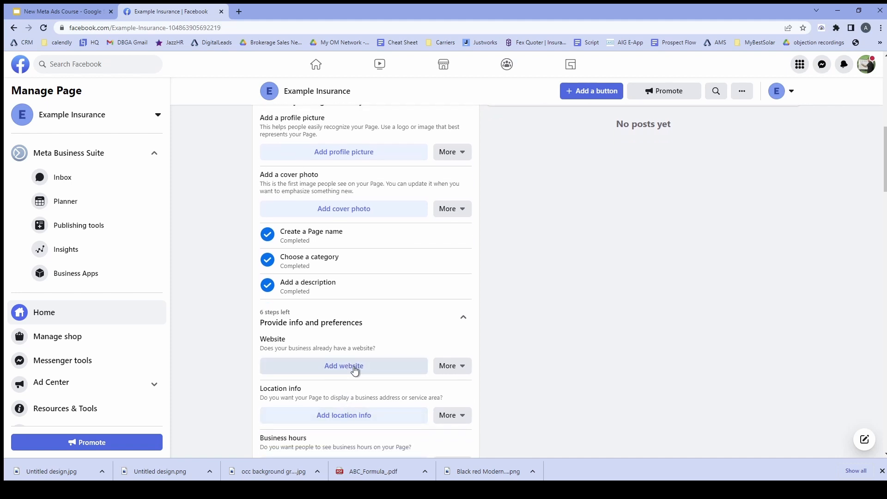
pyautogui.scroll(-2, 326, 411)
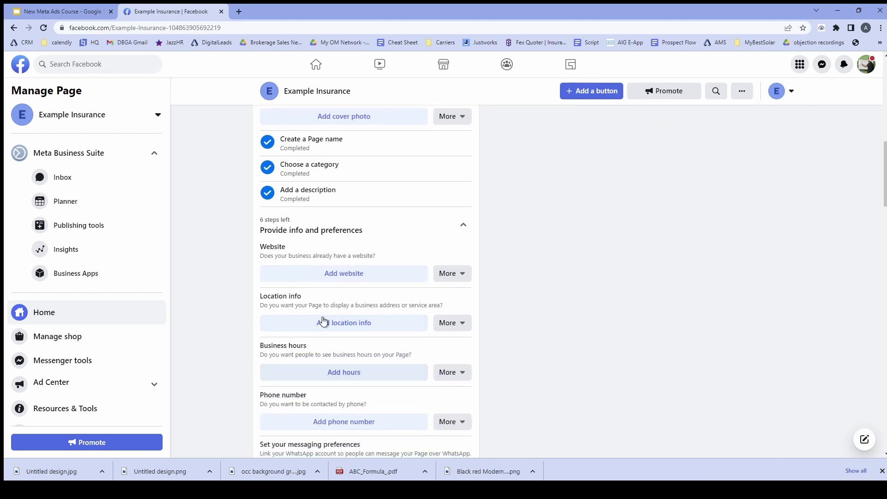
pyautogui.scroll(-3, 331, 374)
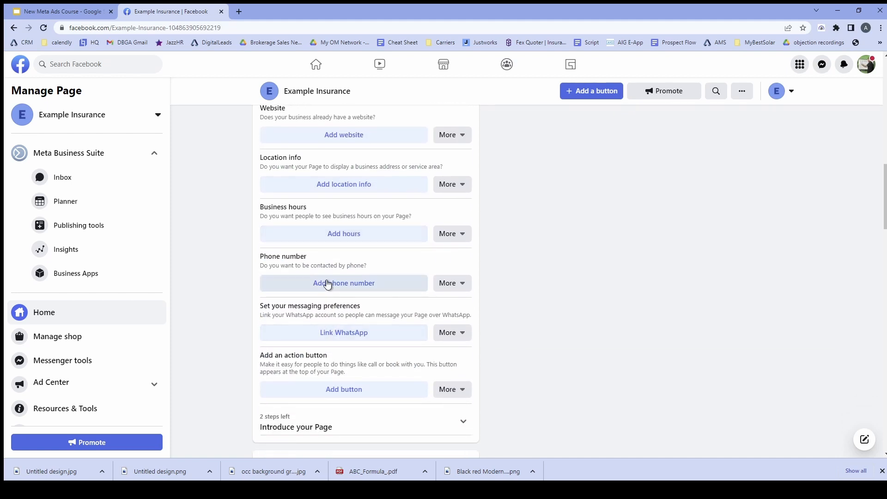
# Step: Enter the business phone number in the Page info editor, then close the editor
pyautogui.click(322, 284)
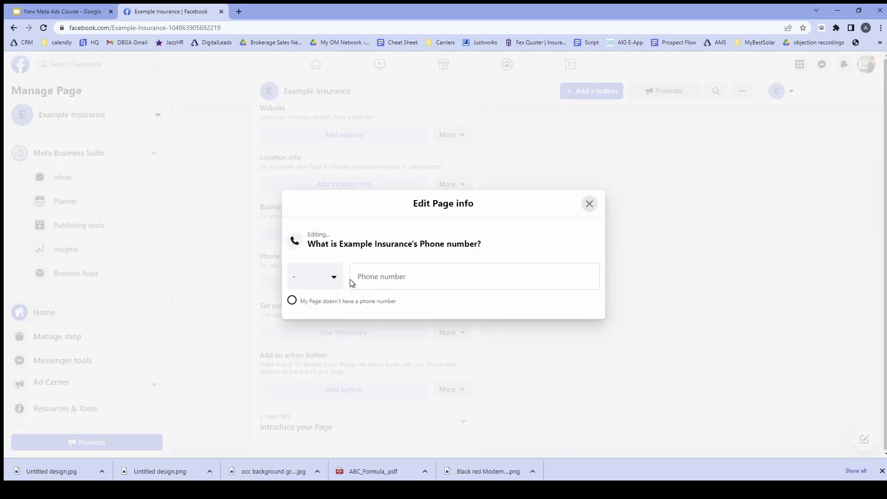
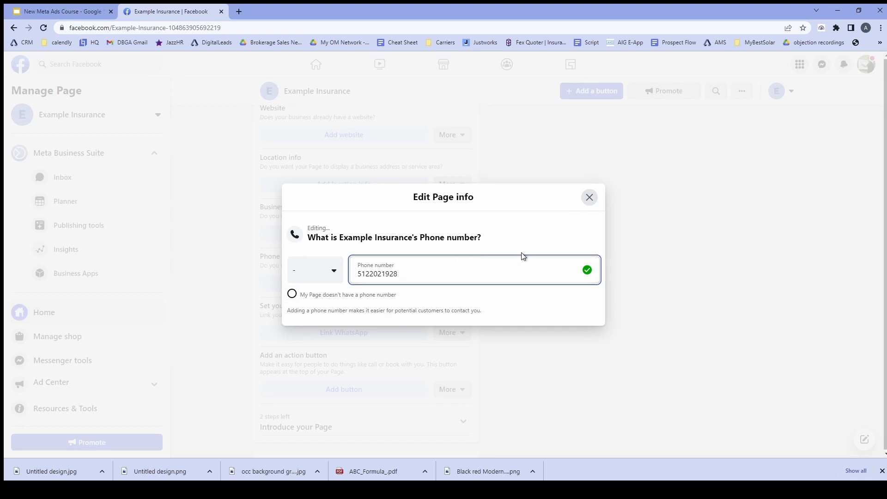
pyautogui.click(590, 198)
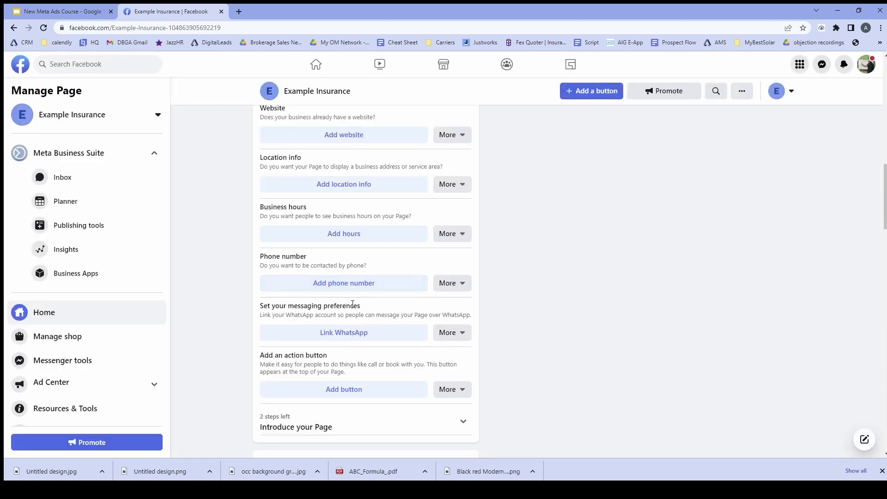
pyautogui.scroll(-5, 354, 303)
# Step: Scroll up and down through the Example Insurance Manage Page feed
pyautogui.scroll(-1, 353, 304)
pyautogui.scroll(-1, 354, 307)
pyautogui.scroll(3, 353, 308)
pyautogui.scroll(-7, 353, 307)
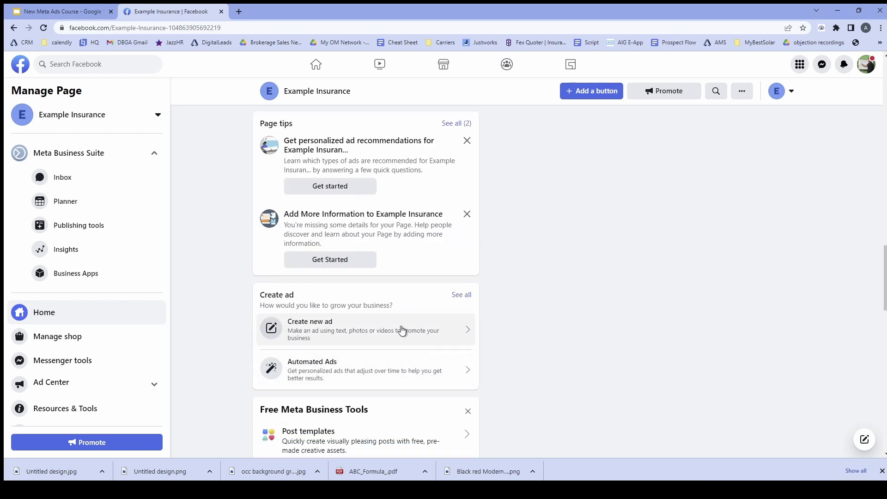
pyautogui.scroll(-4, 432, 366)
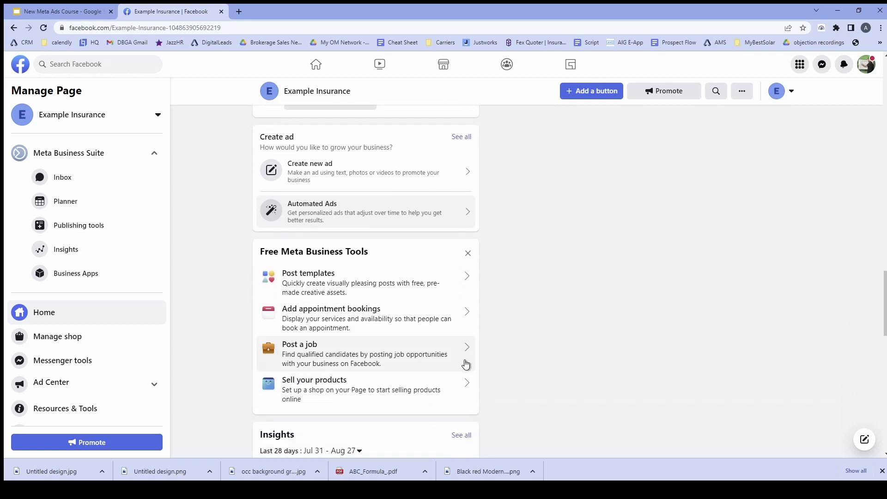
pyautogui.scroll(-4, 520, 363)
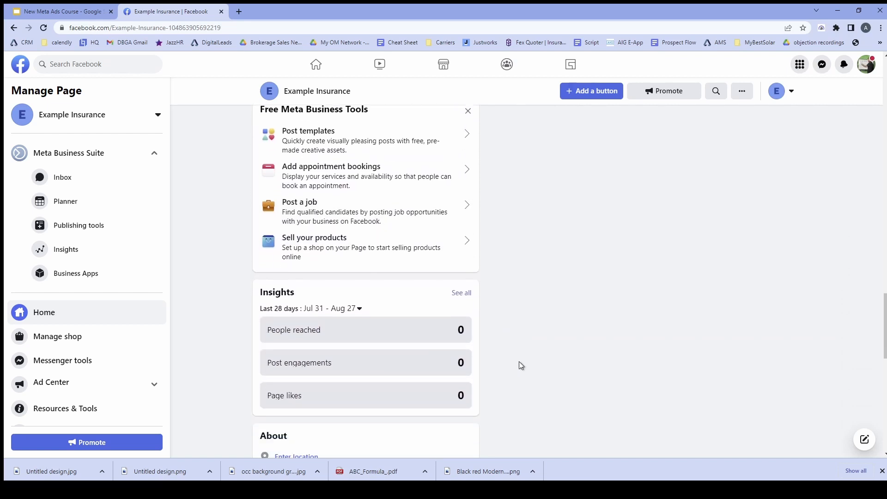
pyautogui.scroll(-2, 520, 362)
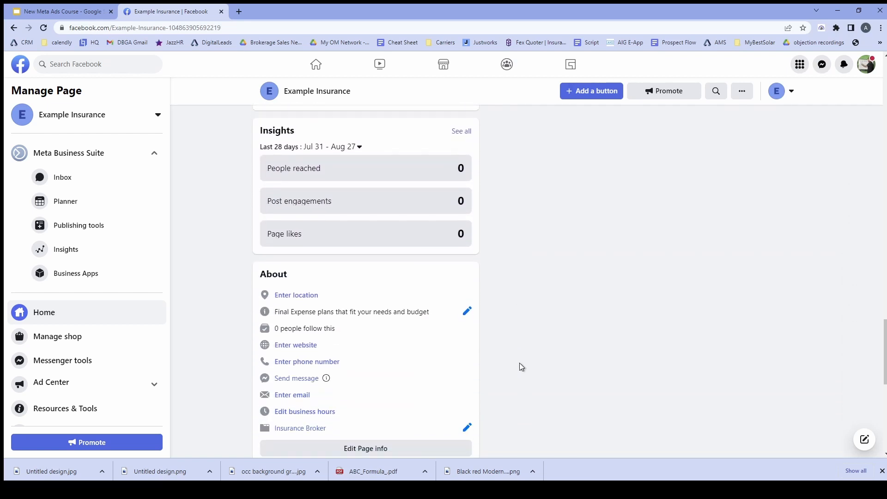
pyautogui.scroll(-1, 520, 364)
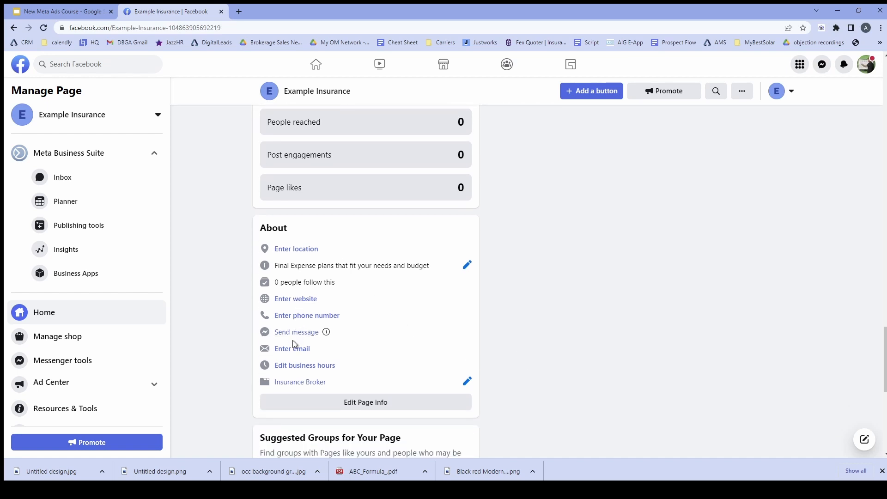
pyautogui.scroll(-2, 373, 350)
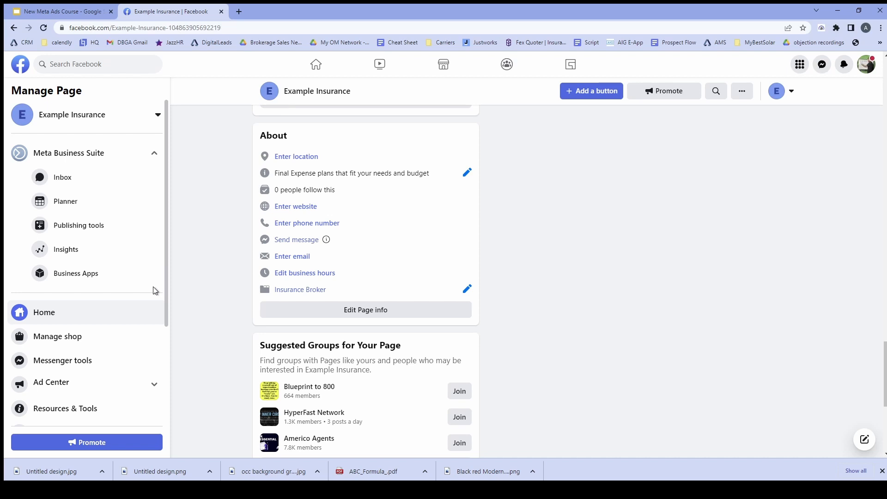
pyautogui.scroll(6, 209, 212)
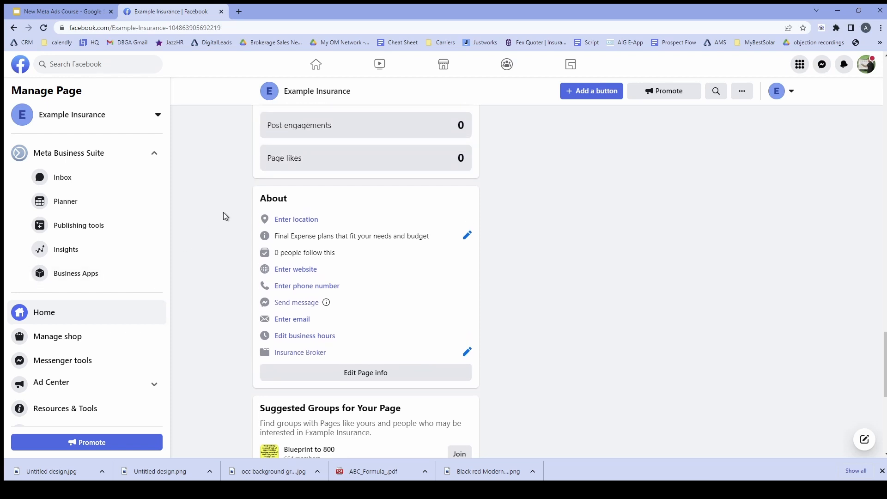
pyautogui.scroll(-1, 221, 210)
pyautogui.scroll(9, 226, 211)
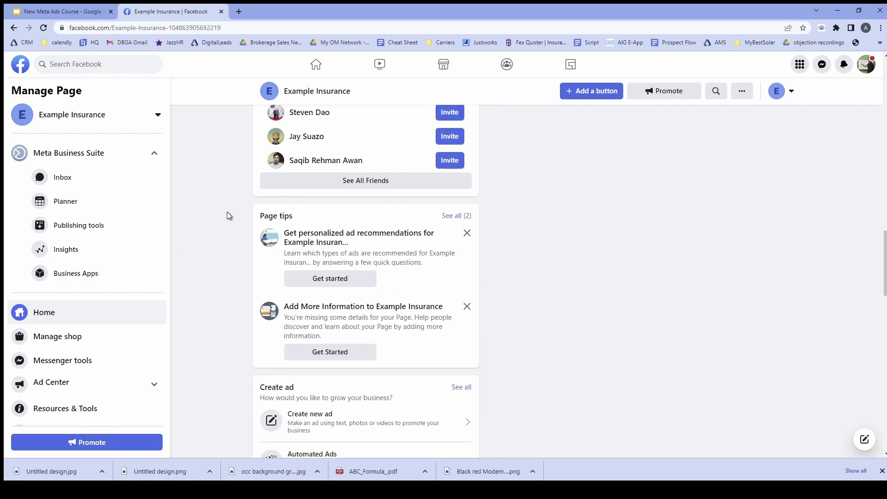
pyautogui.scroll(1, 231, 215)
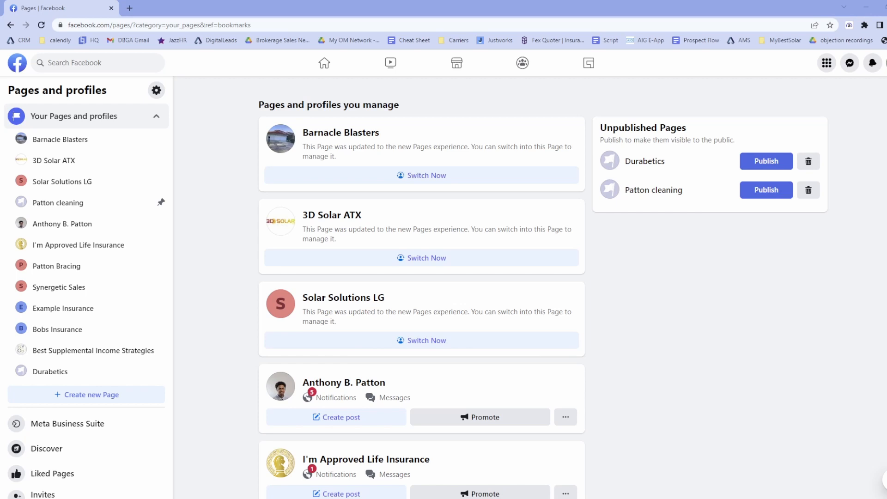
pyautogui.click(93, 309)
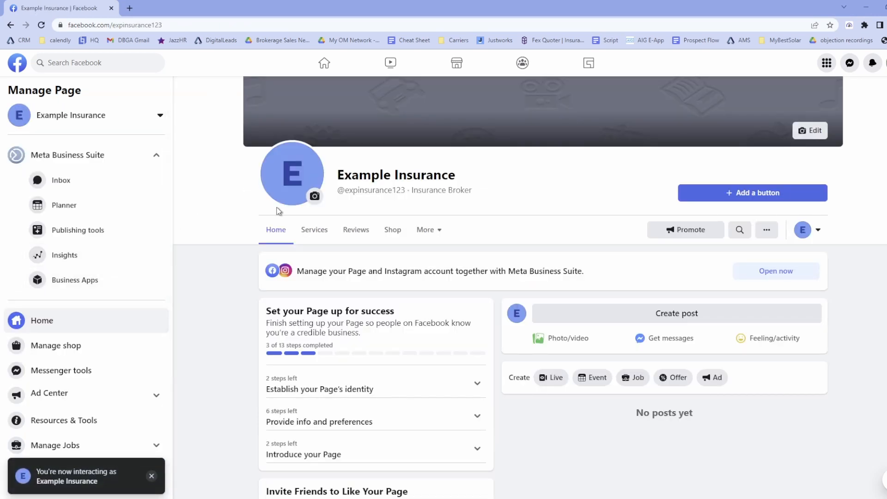
pyautogui.moveTo(363, 189)
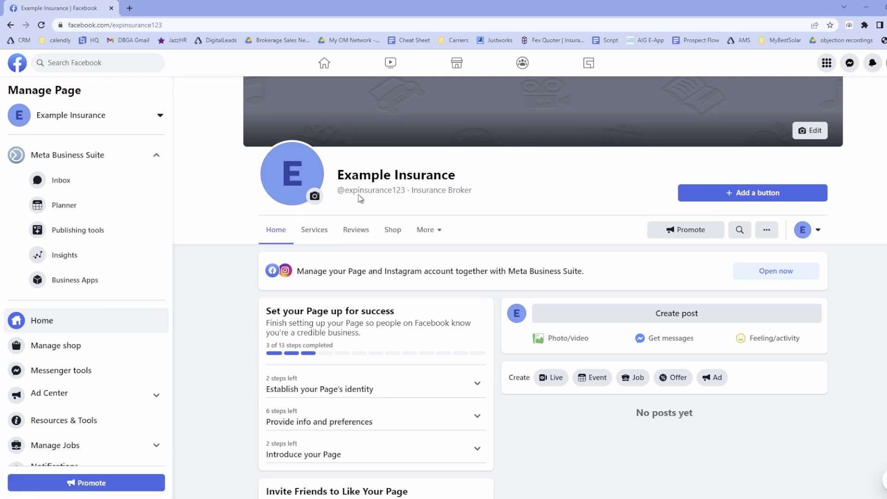
pyautogui.moveTo(347, 191); pyautogui.dragTo(411, 194)
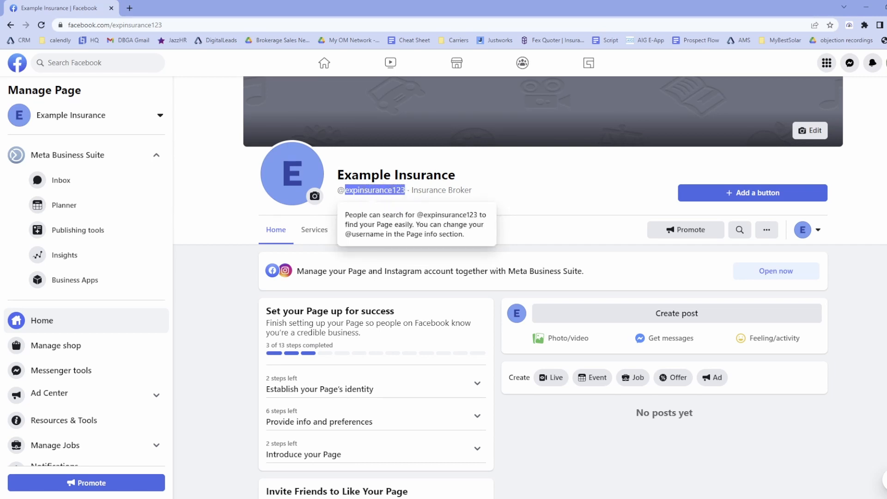
pyautogui.click(399, 196)
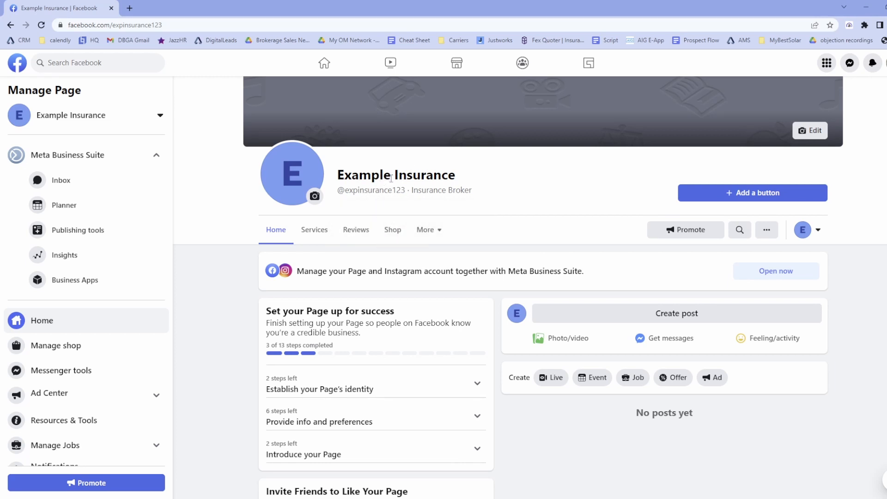
pyautogui.moveTo(388, 189)
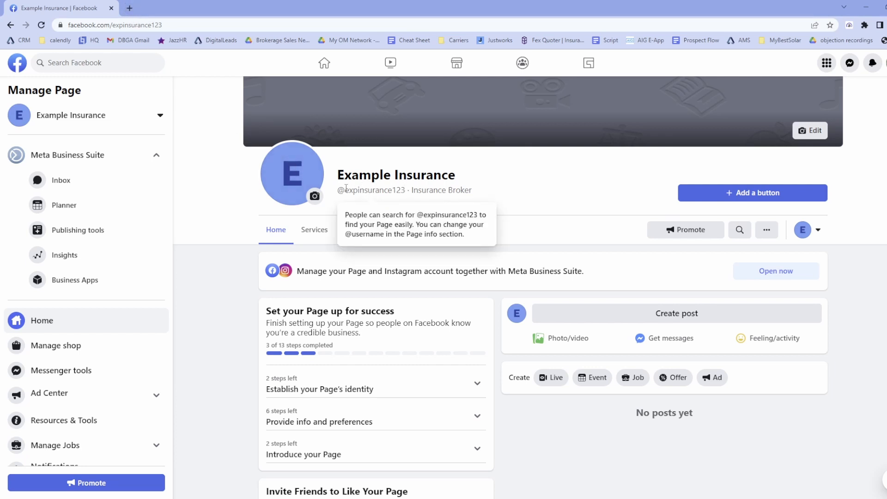
# Step: Load business.facebook.com in a new tab and drop down the Business Accounts list
pyautogui.click(129, 9)
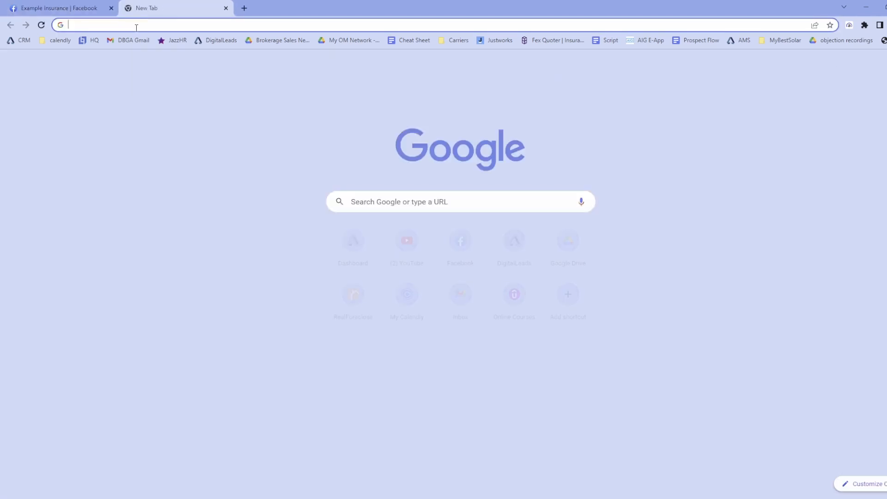
pyautogui.click(136, 27)
pyautogui.write('business.')
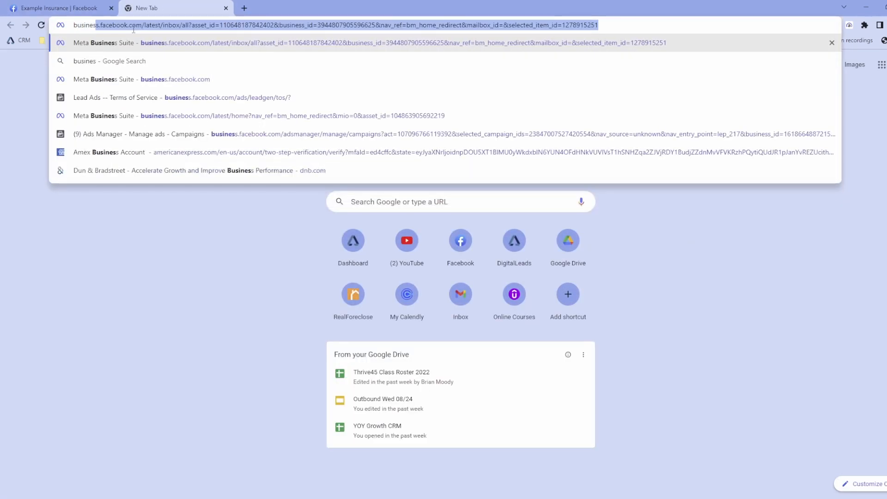
pyautogui.write('face')
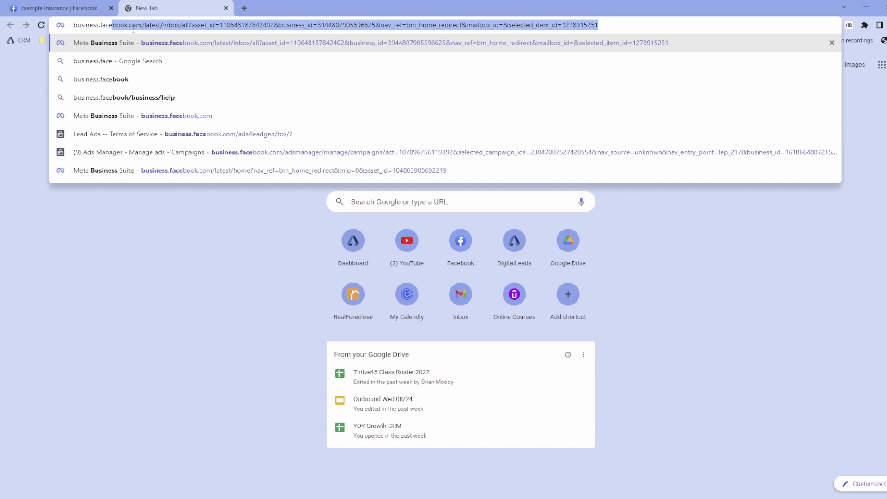
pyautogui.write('book.com')
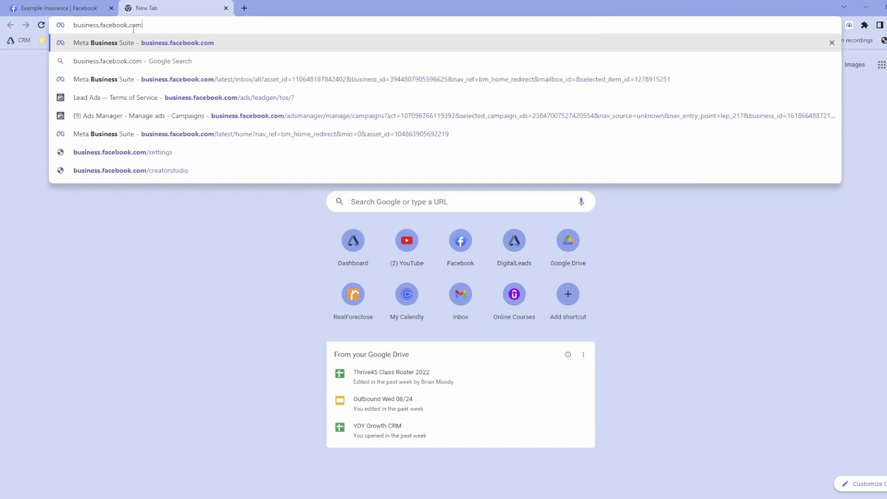
pyautogui.press('Return')
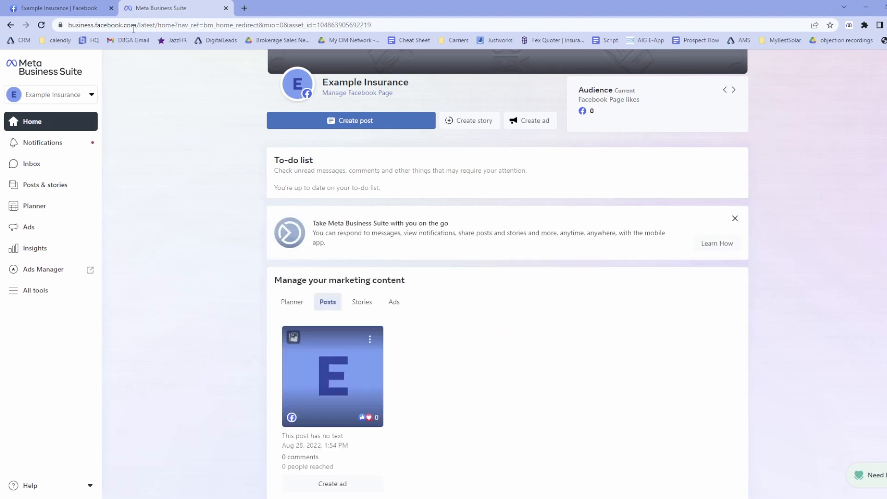
pyautogui.moveTo(301, 87)
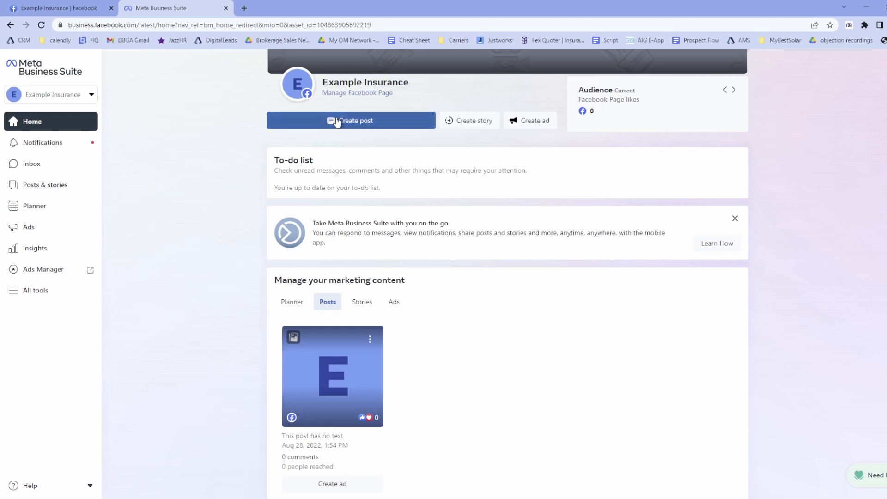
pyautogui.click(70, 95)
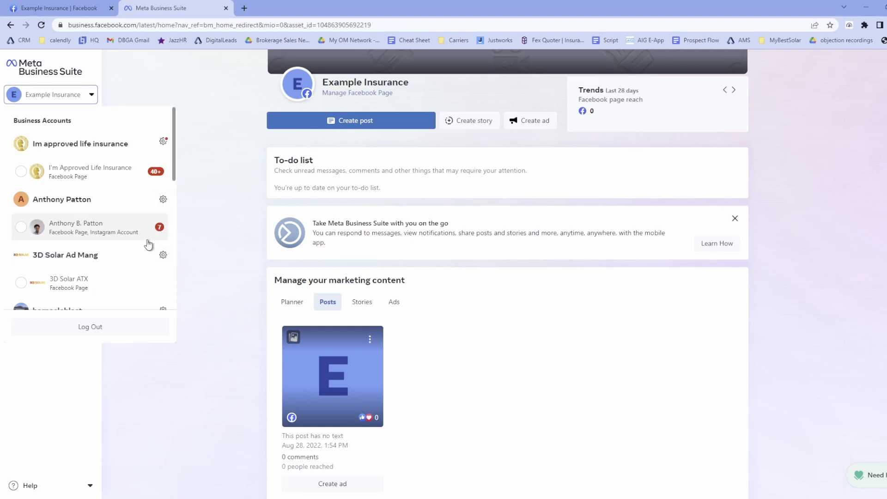
# Step: Open the Business Account's settings and view its Business assets
pyautogui.click(163, 199)
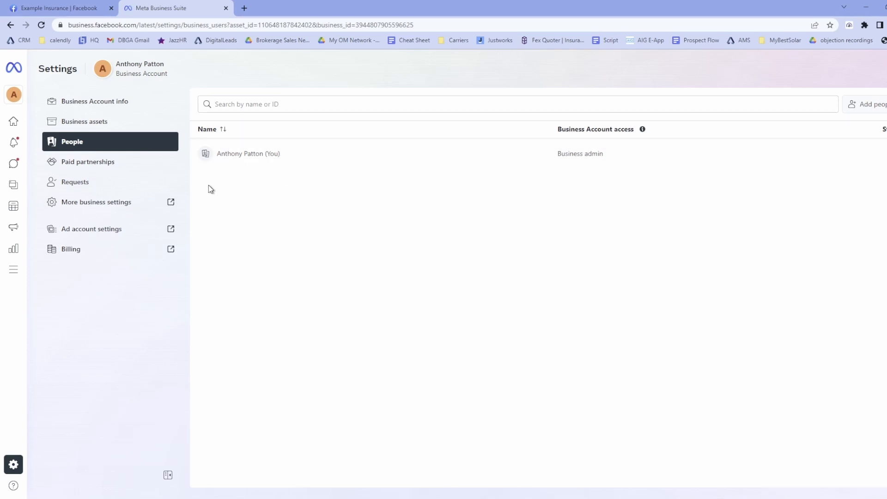
pyautogui.click(99, 124)
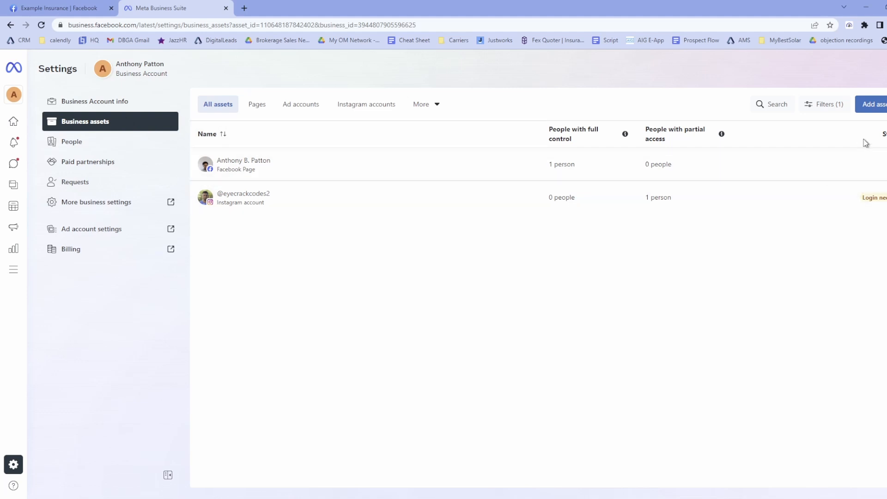
# Step: Start claiming an existing Facebook Page and copy the Example Insurance Page's URL
pyautogui.click(873, 110)
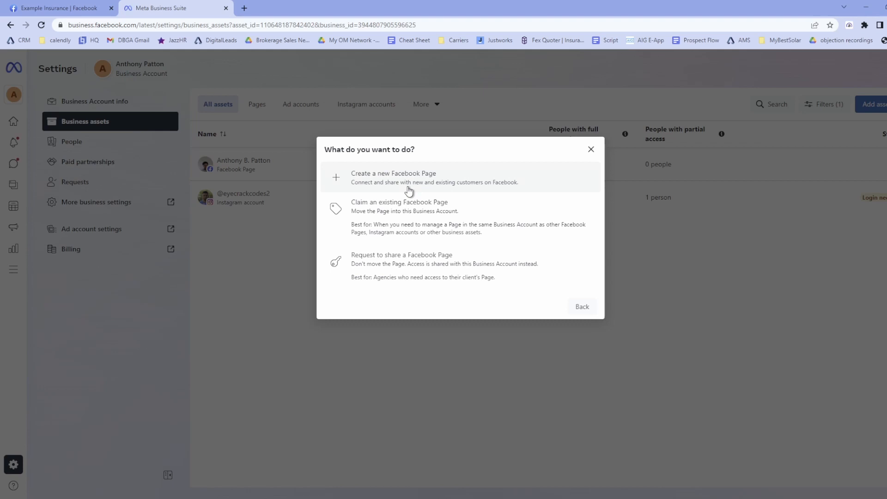
pyautogui.click(391, 216)
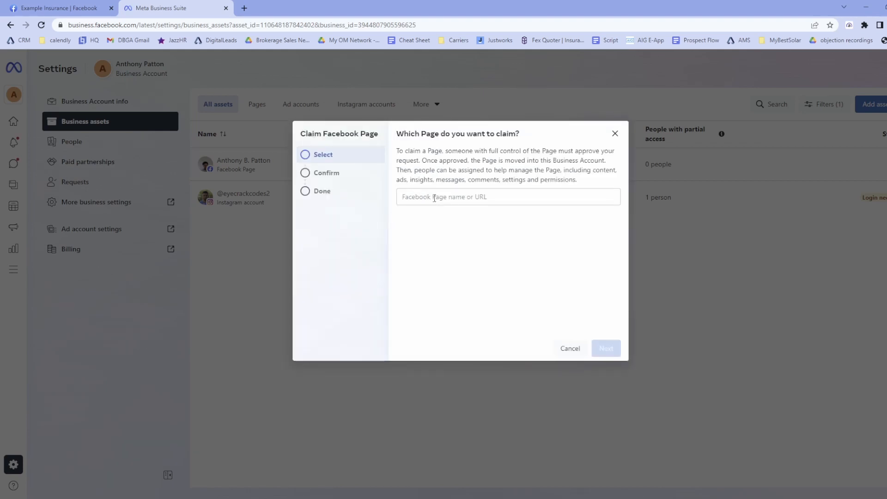
pyautogui.click(64, 11)
pyautogui.click(129, 25)
pyautogui.hotkey('ctrl', 'c')
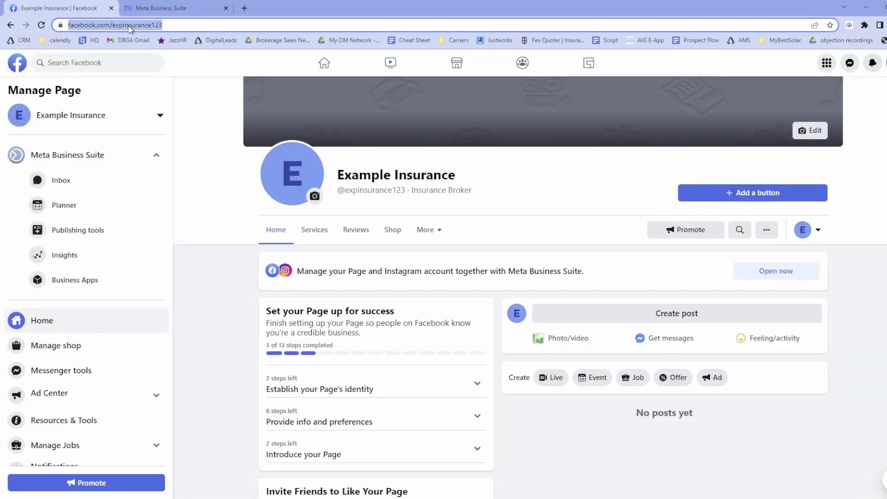
pyautogui.click(157, 7)
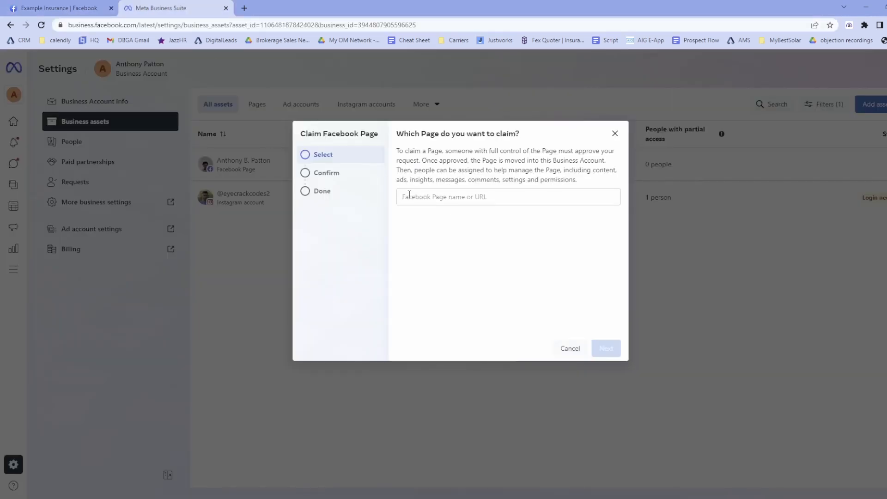
# Step: Paste the Page URL into the claim field and pick the Example Insurance suggestion
pyautogui.click(449, 196)
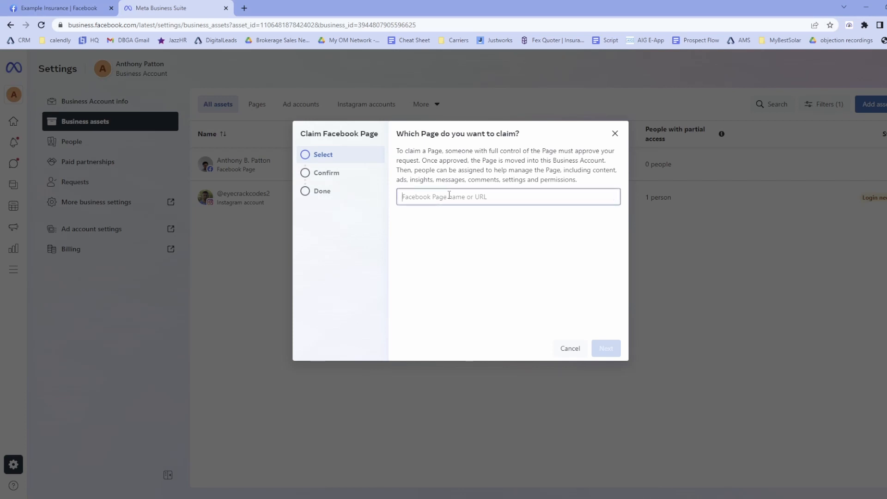
pyautogui.hotkey('ctrl', 'v')
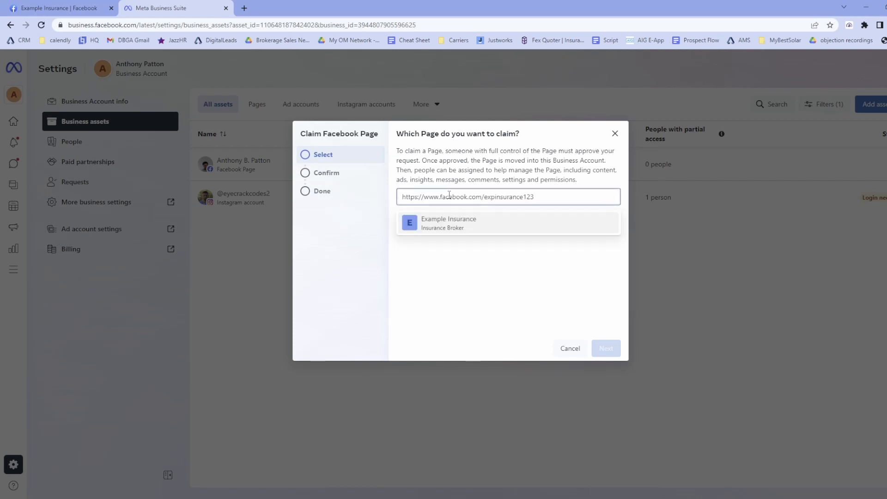
pyautogui.click(445, 226)
pyautogui.click(521, 300)
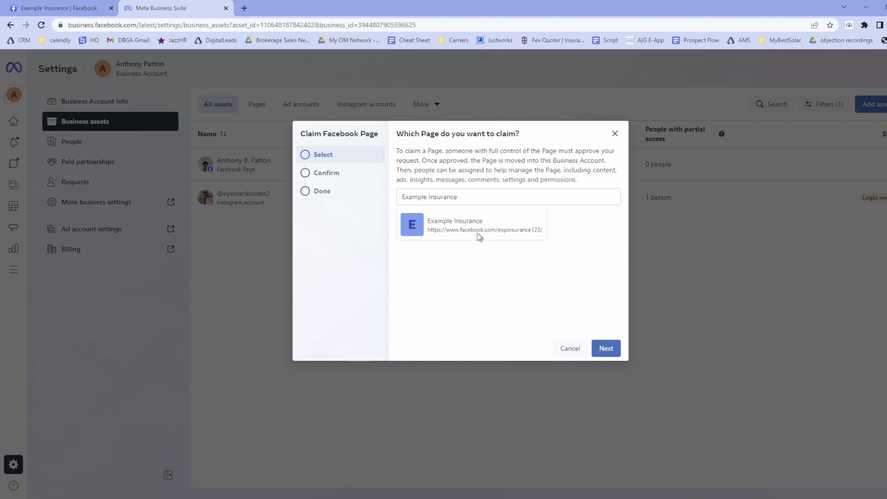
# Step: Accept the terms and submit the claim for the Example Insurance Page
pyautogui.click(605, 348)
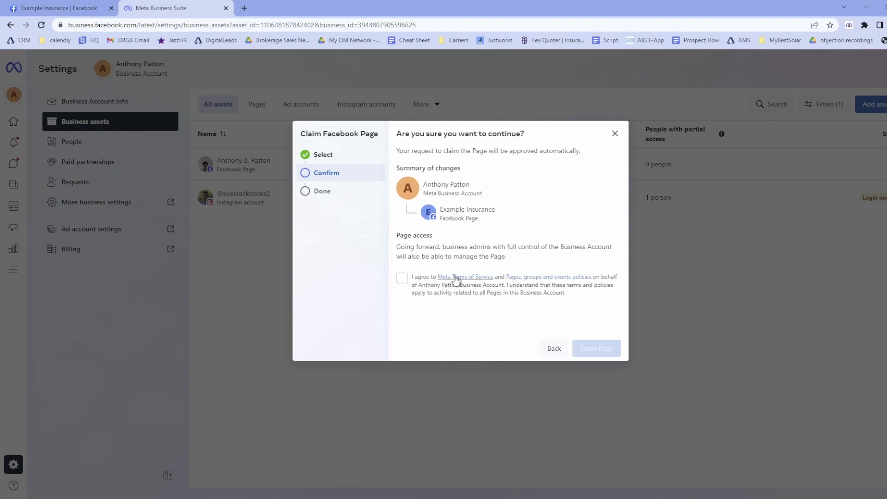
pyautogui.click(403, 279)
pyautogui.click(598, 348)
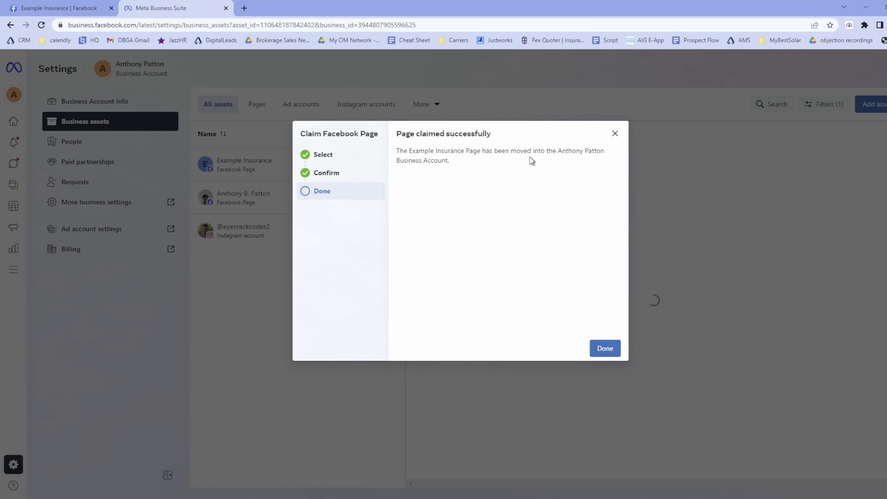
pyautogui.click(605, 350)
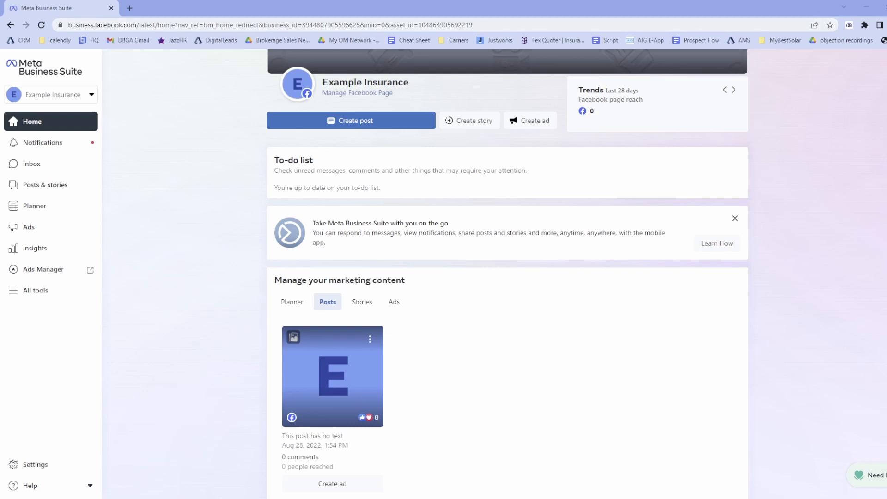
# Step: Load business.facebook.com and open the Business Account's People settings
pyautogui.click(226, 25)
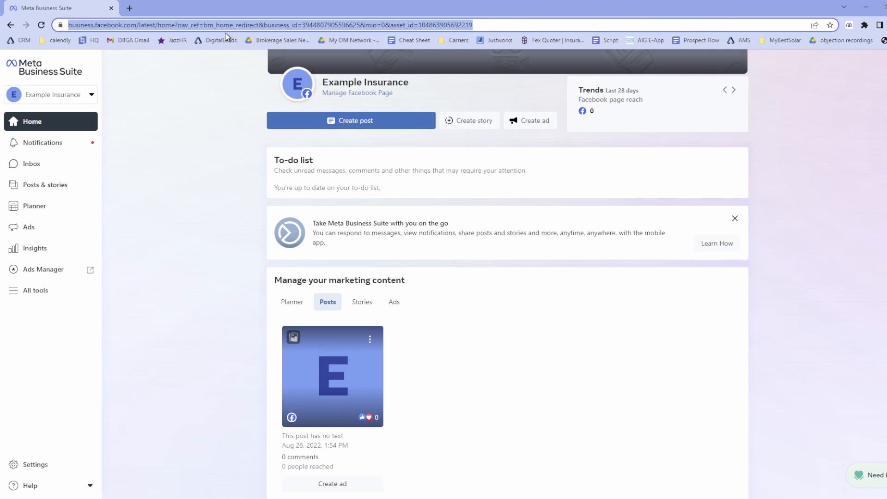
pyautogui.write('business')
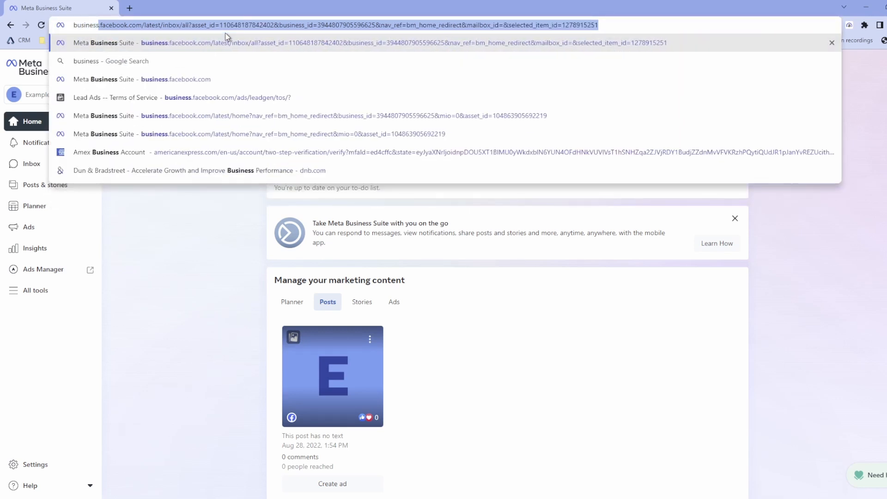
pyautogui.write('.facebook.com')
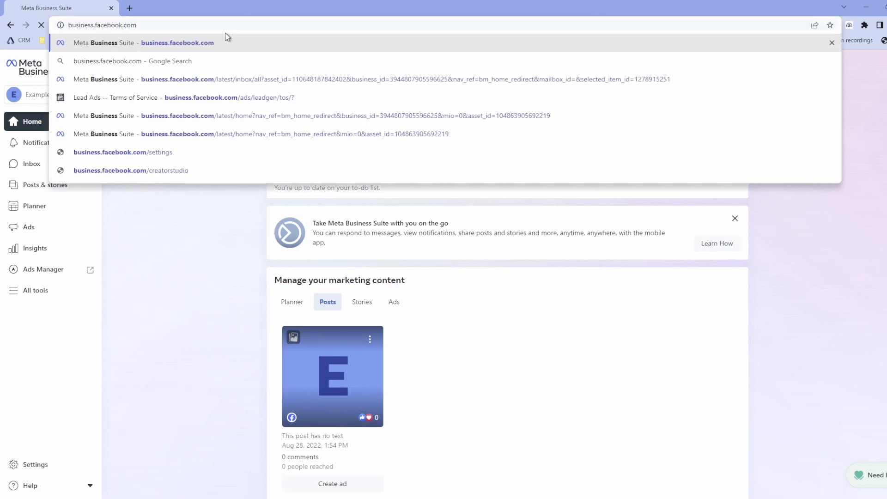
pyautogui.press('Return')
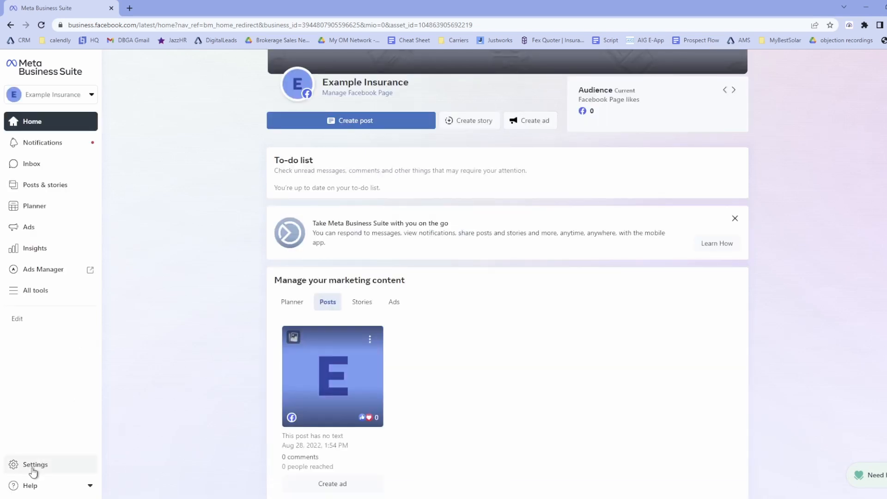
pyautogui.click(33, 466)
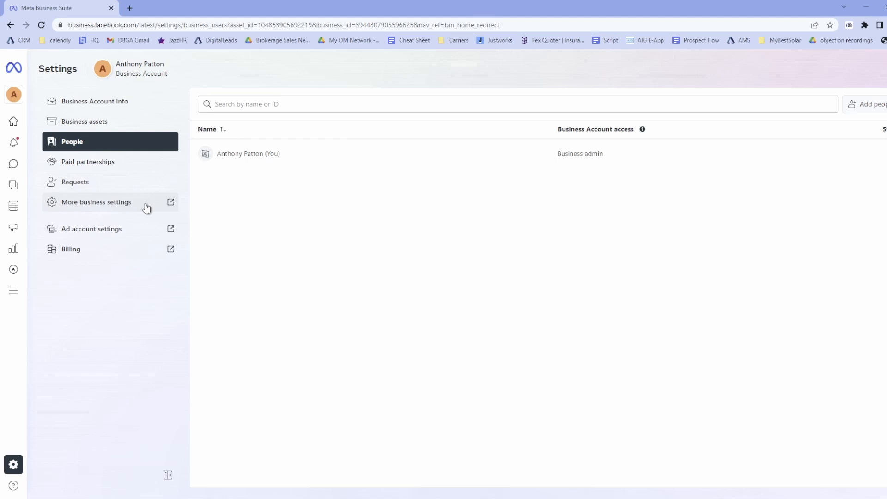
# Step: Open full business settings, go to Ad accounts, and show the options for adding one
pyautogui.click(117, 204)
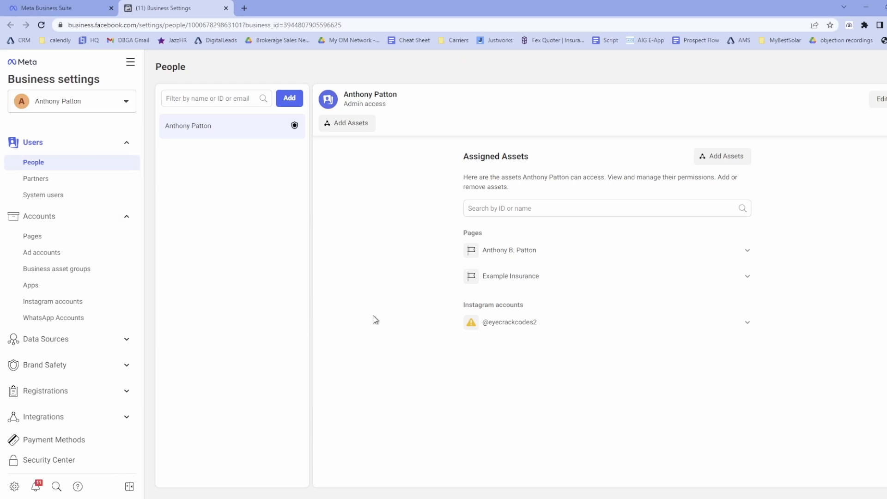
pyautogui.click(55, 258)
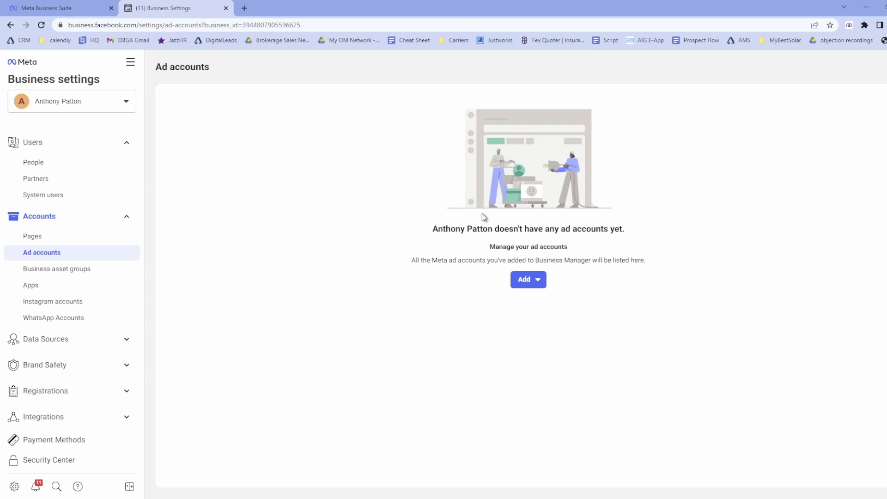
pyautogui.click(532, 284)
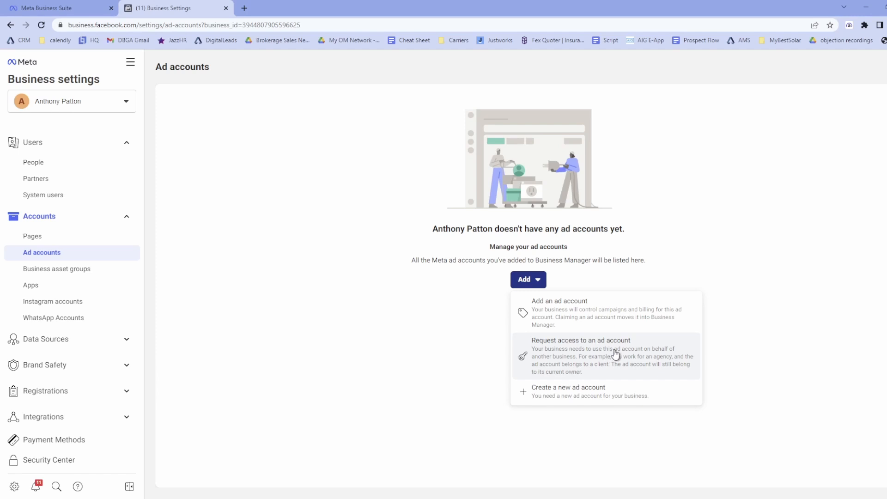
# Step: Start a new ad account named 'Example Insurance' with the America/Los Angeles time zone
pyautogui.click(573, 393)
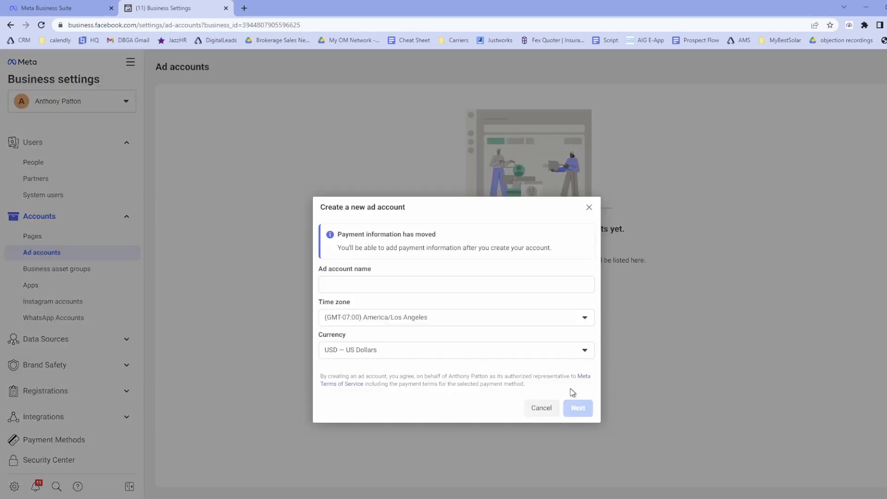
pyautogui.click(390, 284)
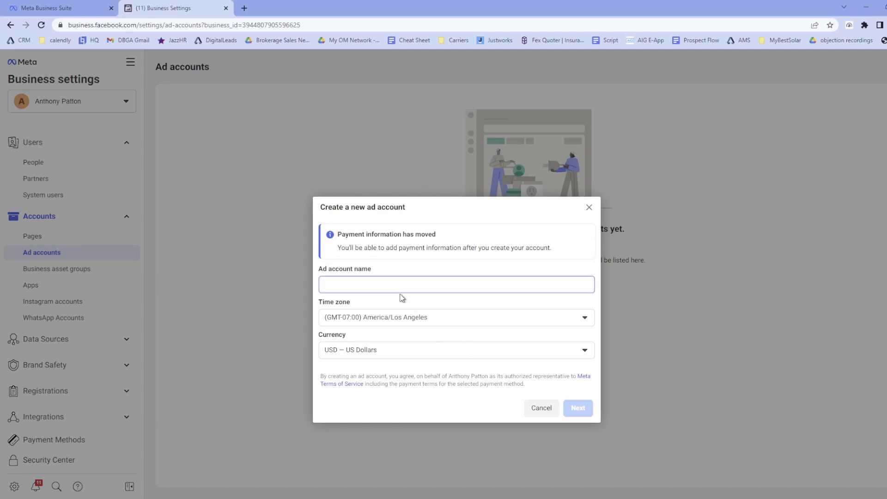
pyautogui.write('Example ')
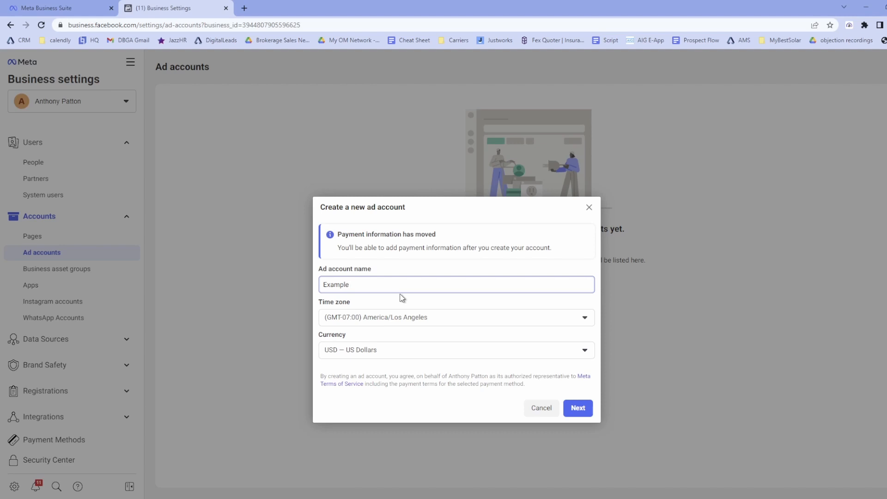
pyautogui.write('Insurance')
pyautogui.click(394, 319)
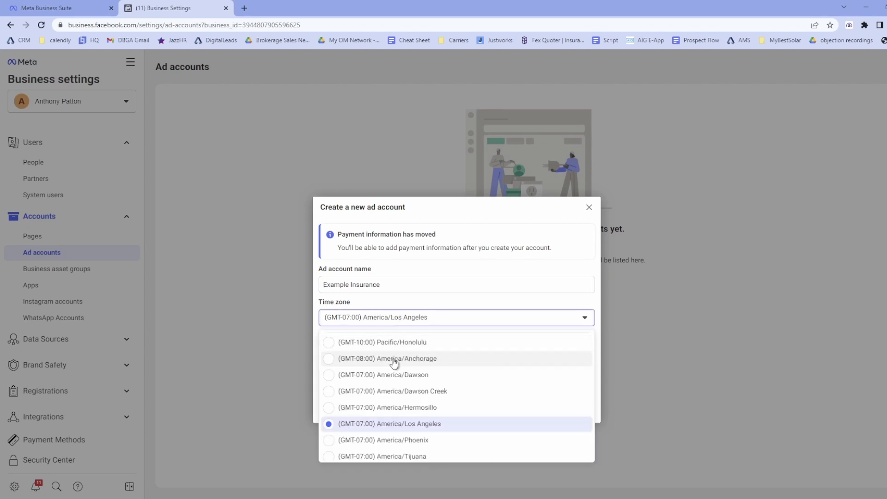
pyautogui.click(382, 423)
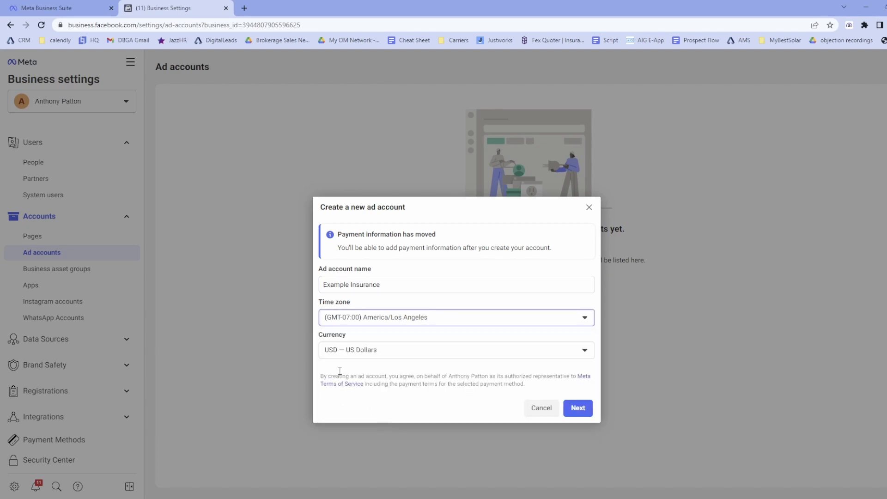
pyautogui.click(578, 408)
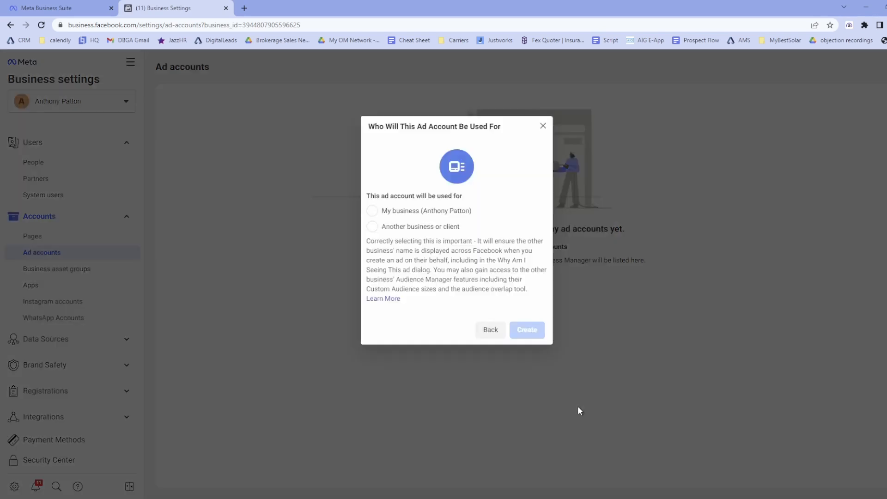
# Step: Set the ad account for My business, try to create it, then cancel after the error
pyautogui.click(373, 211)
pyautogui.click(532, 336)
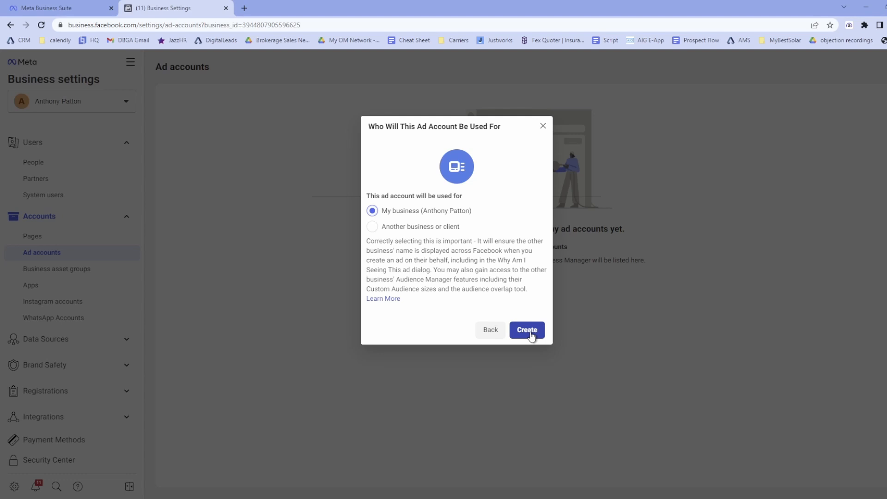
pyautogui.click(517, 329)
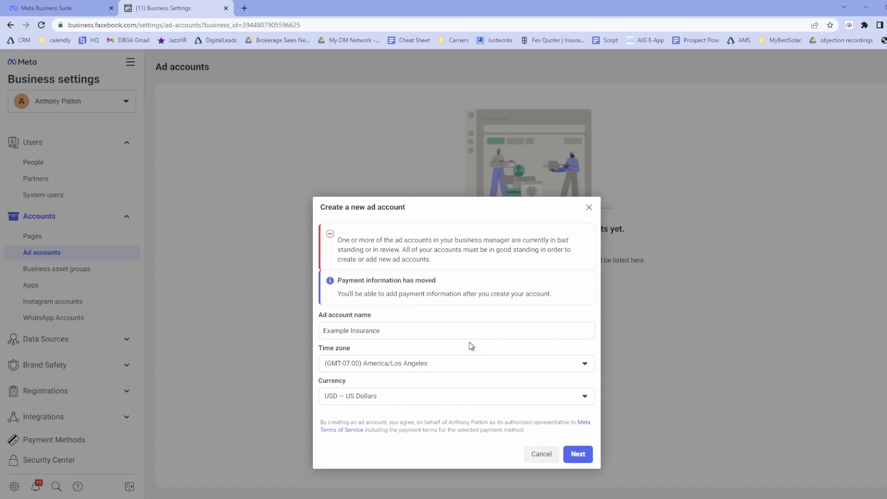
pyautogui.click(553, 455)
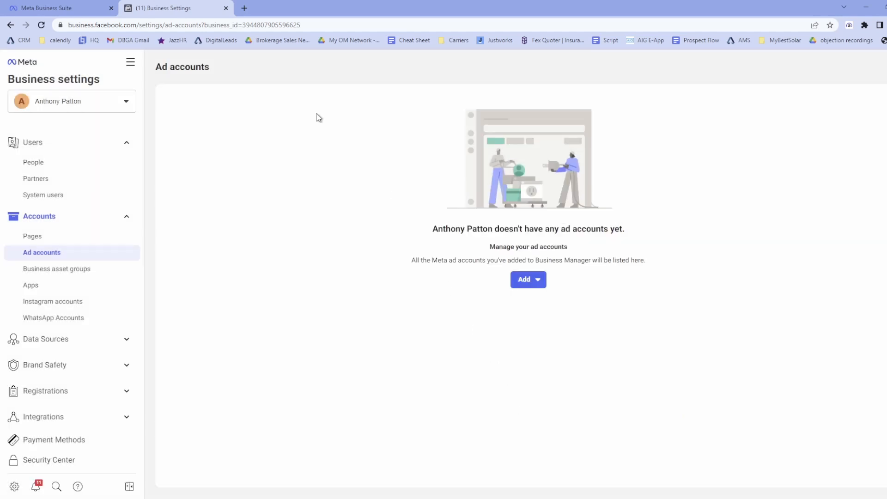